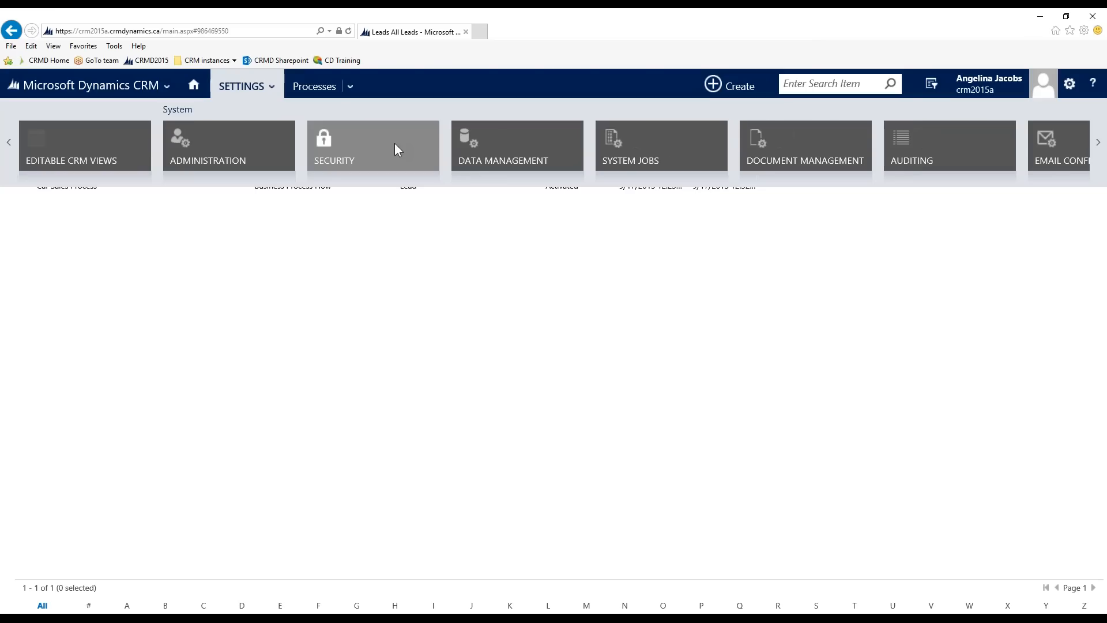
- Start a new process in the Processes area, named "Lead Assign Alert example", with the category Workflow
scroll(394, 143, down, 5)
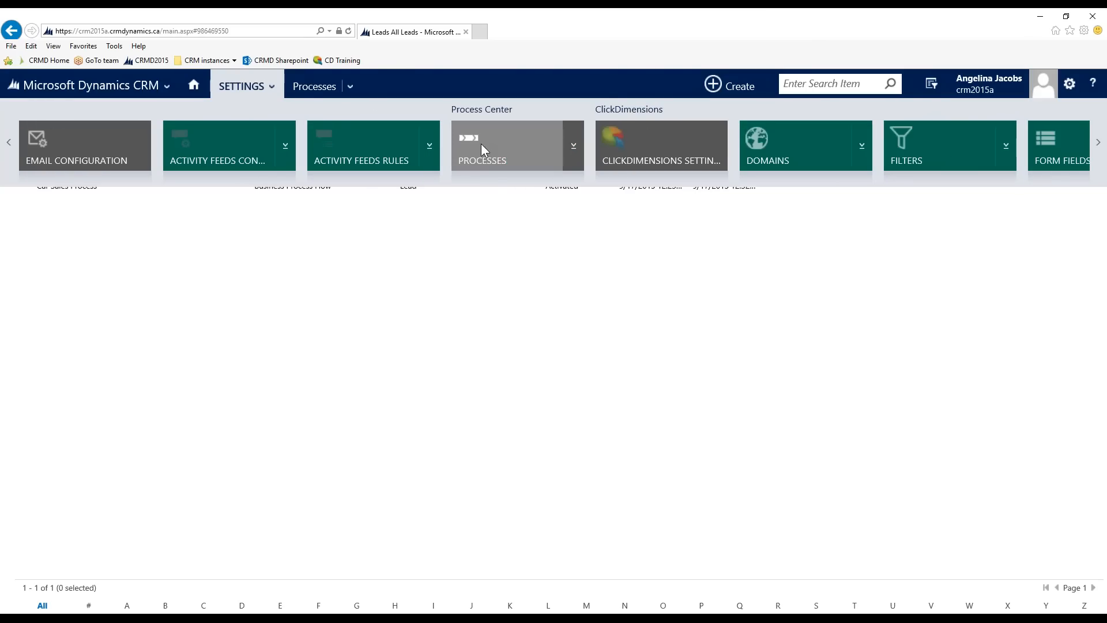
click(500, 150)
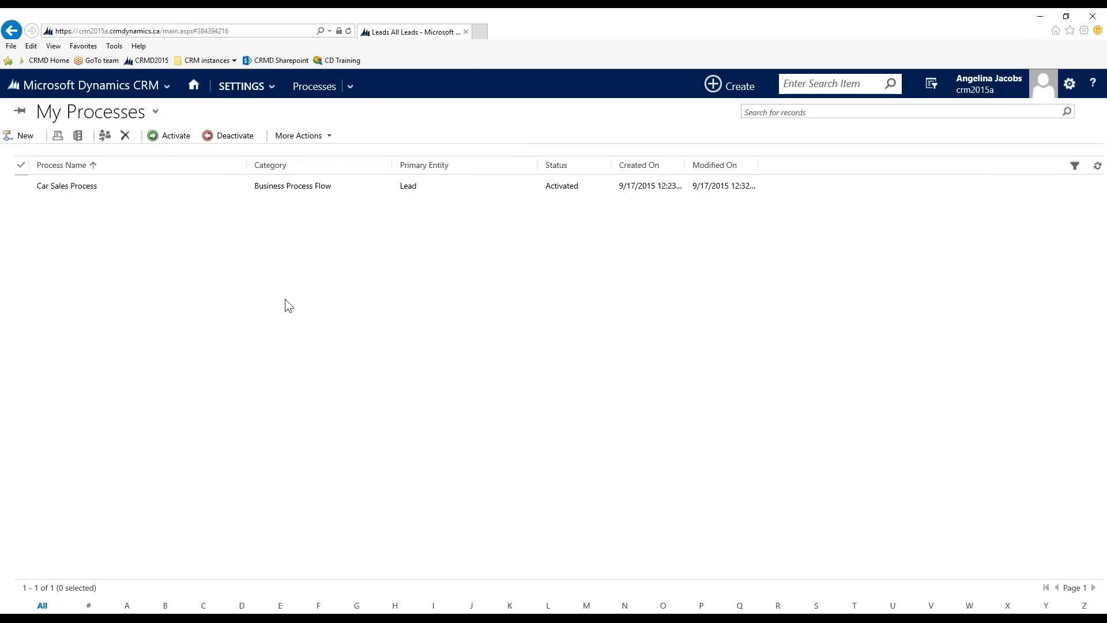
click(24, 135)
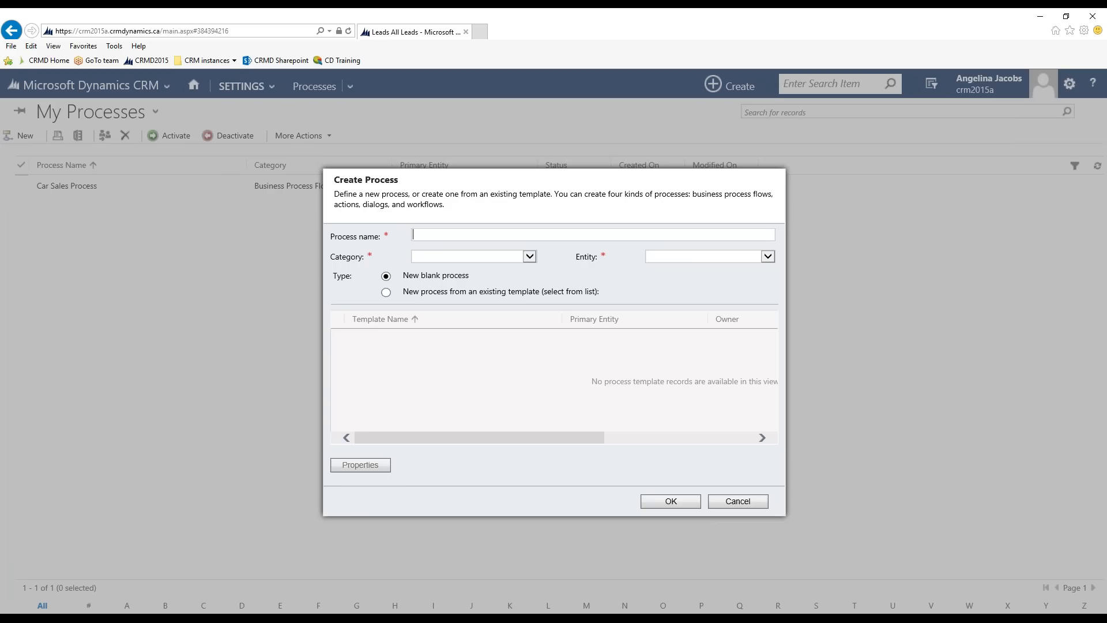
text(Lead Assign Alert example)
click(530, 256)
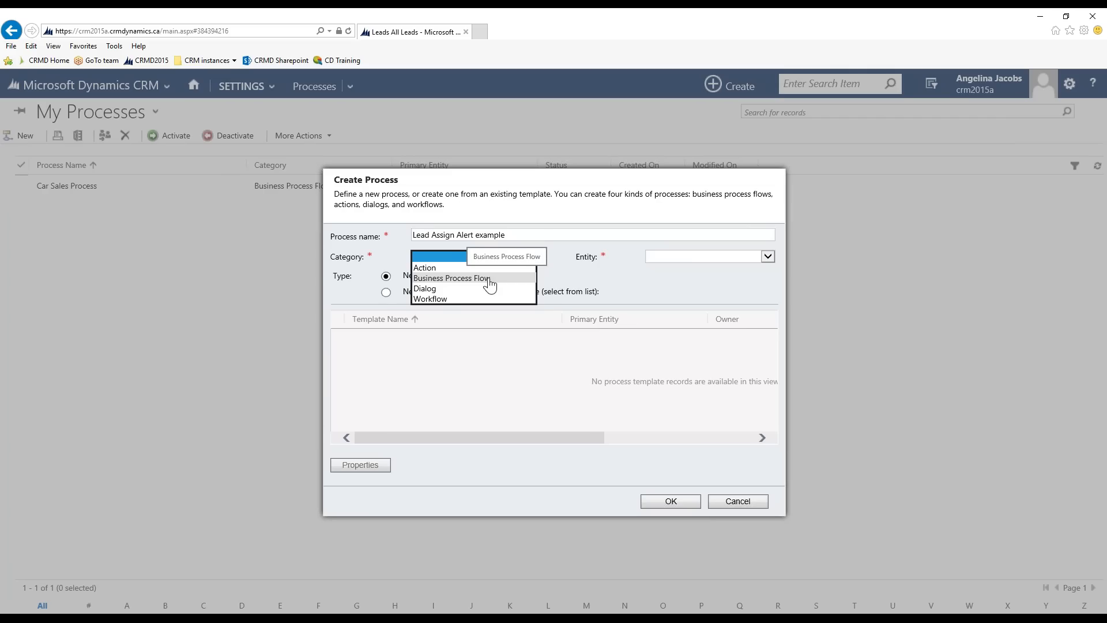
click(432, 299)
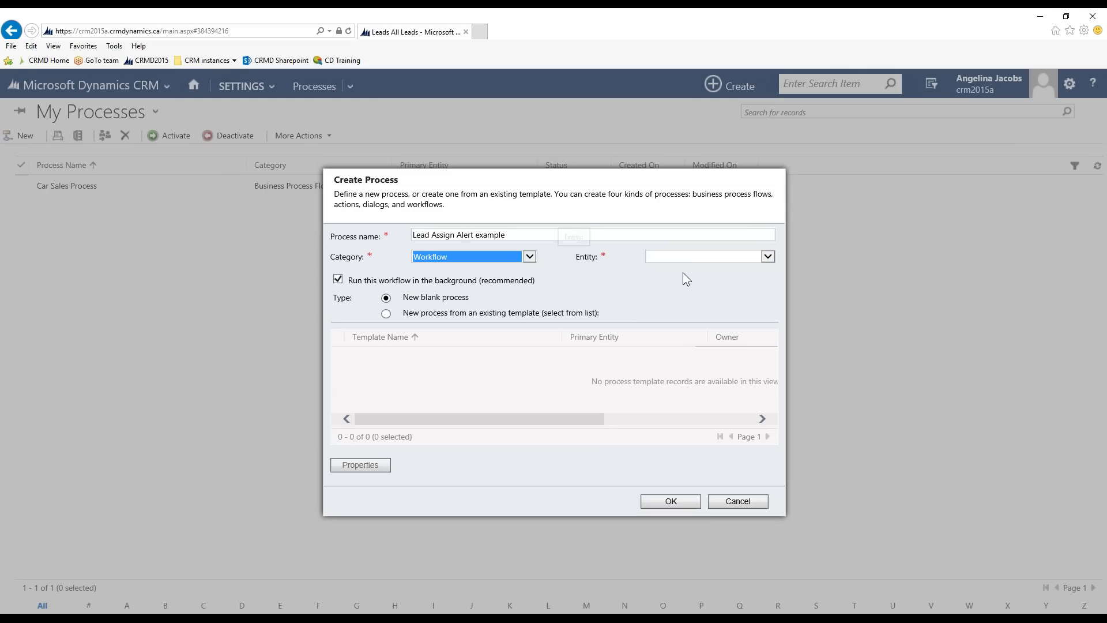
- Set the entity of the new process to Lead
click(767, 257)
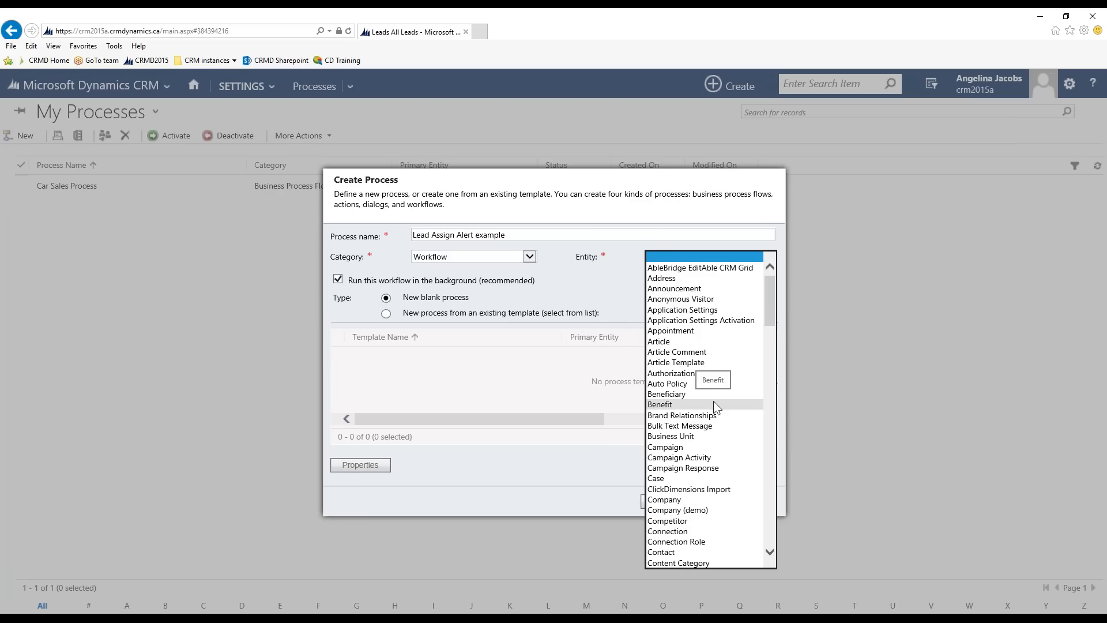
scroll(714, 402, down, 1)
key(l)
scroll(714, 402, down, 2)
scroll(714, 404, down, 3)
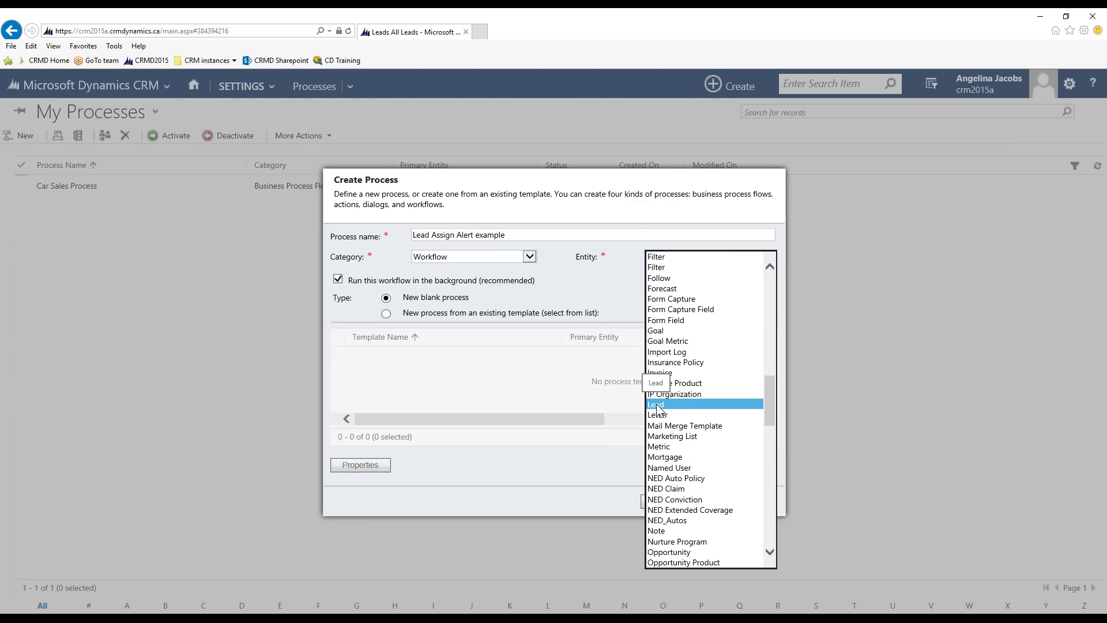
click(656, 404)
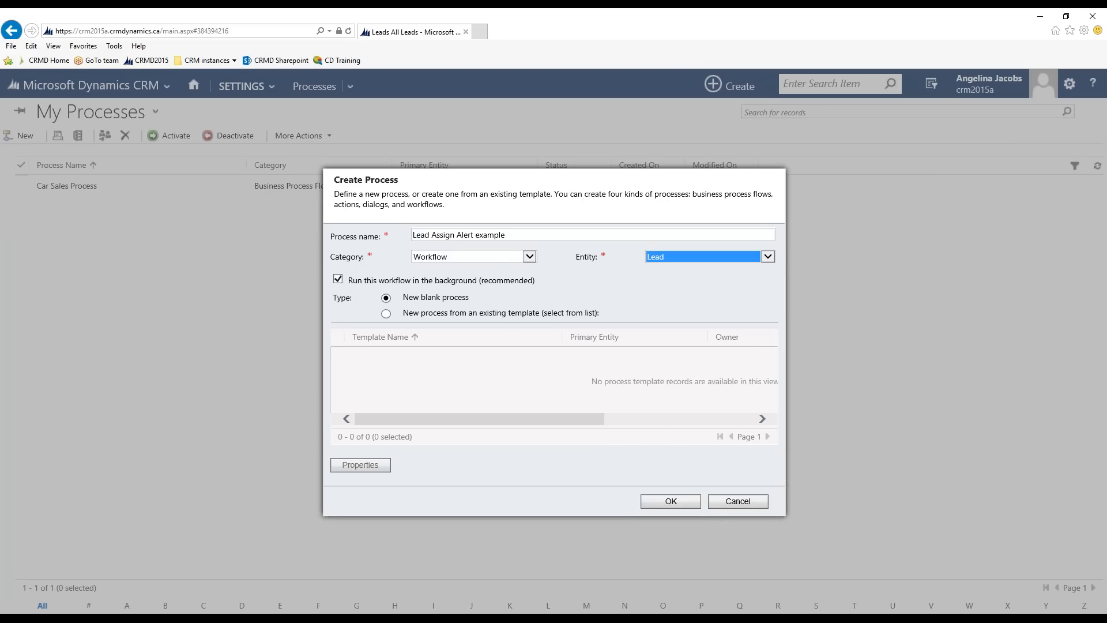
- Turn off running the workflow in the background and create the blank process
mouse_move(370, 285)
mouse_move(476, 286)
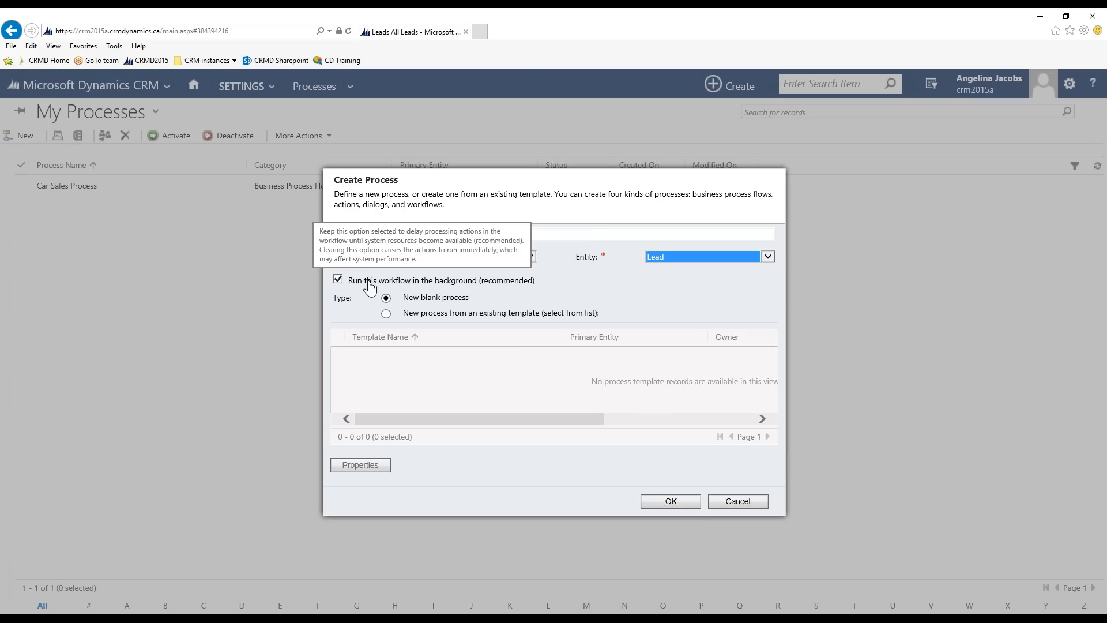
click(338, 279)
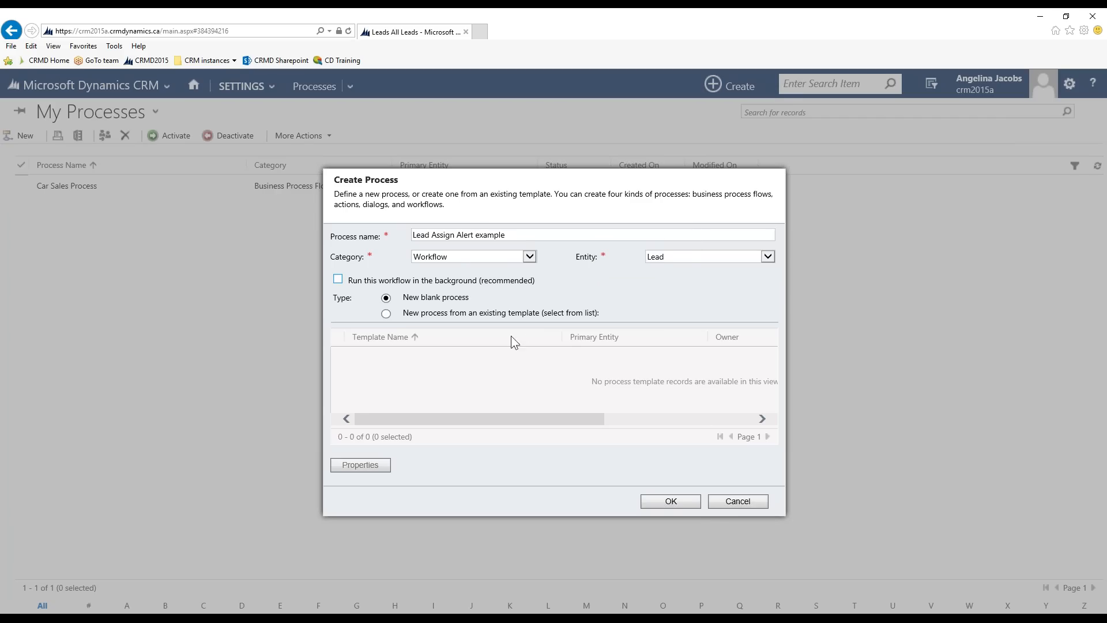
click(681, 505)
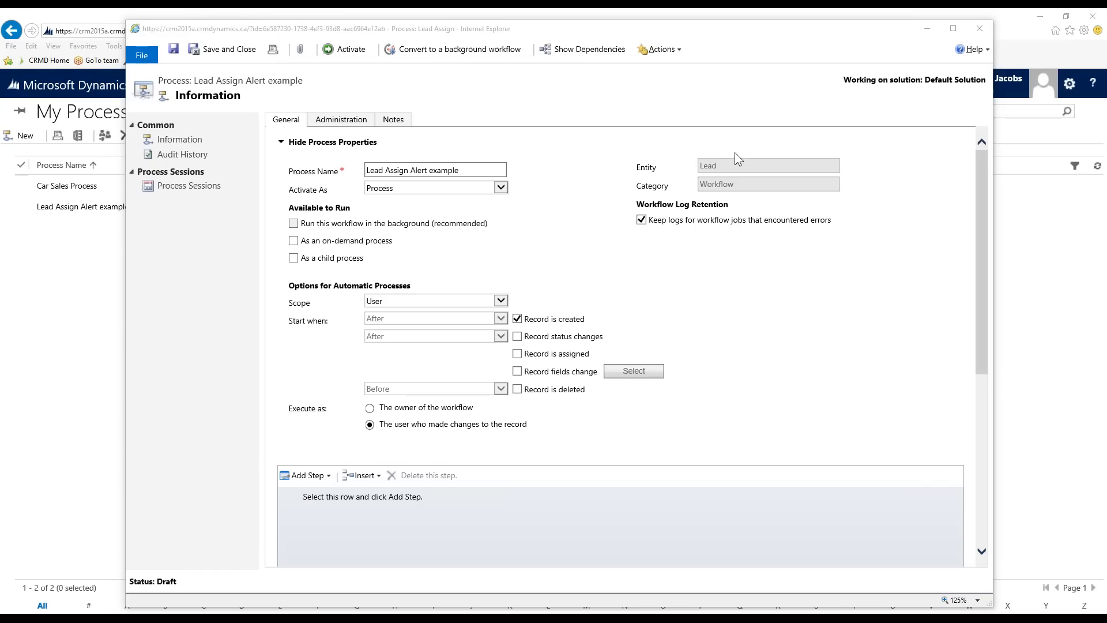
- Set the scope of the workflow's automatic process options to Organization
drag(769, 31, 682, 32)
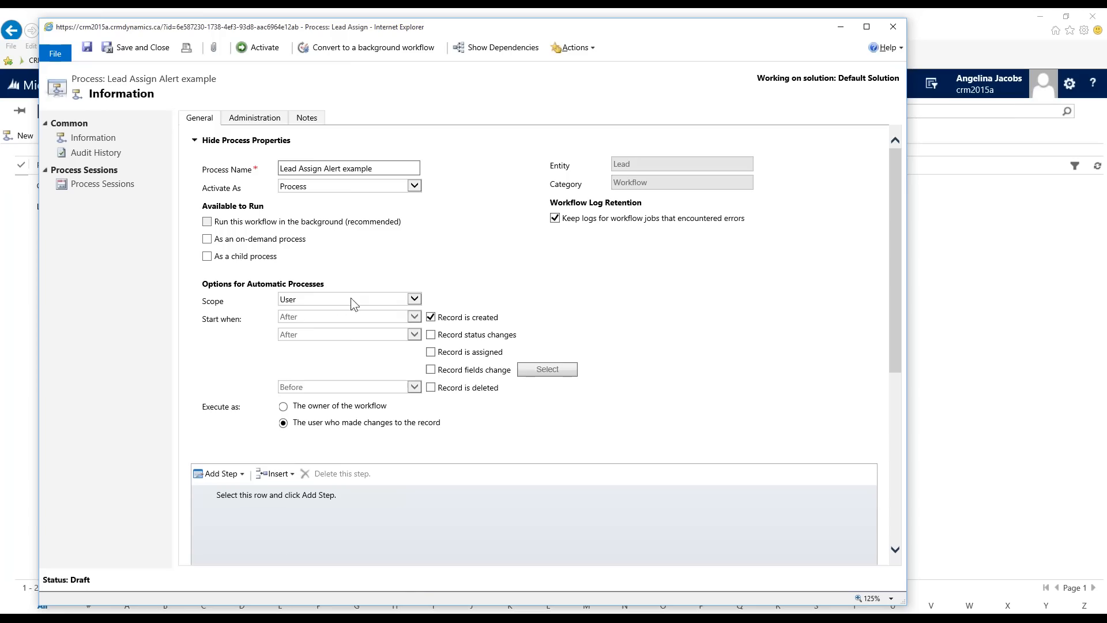
click(406, 299)
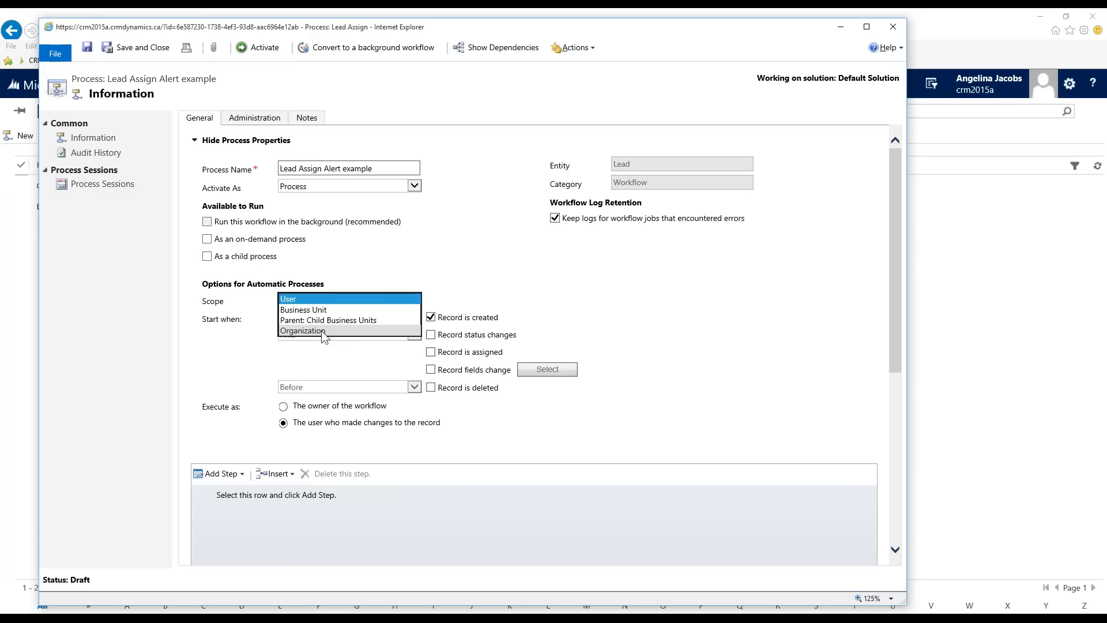
click(294, 330)
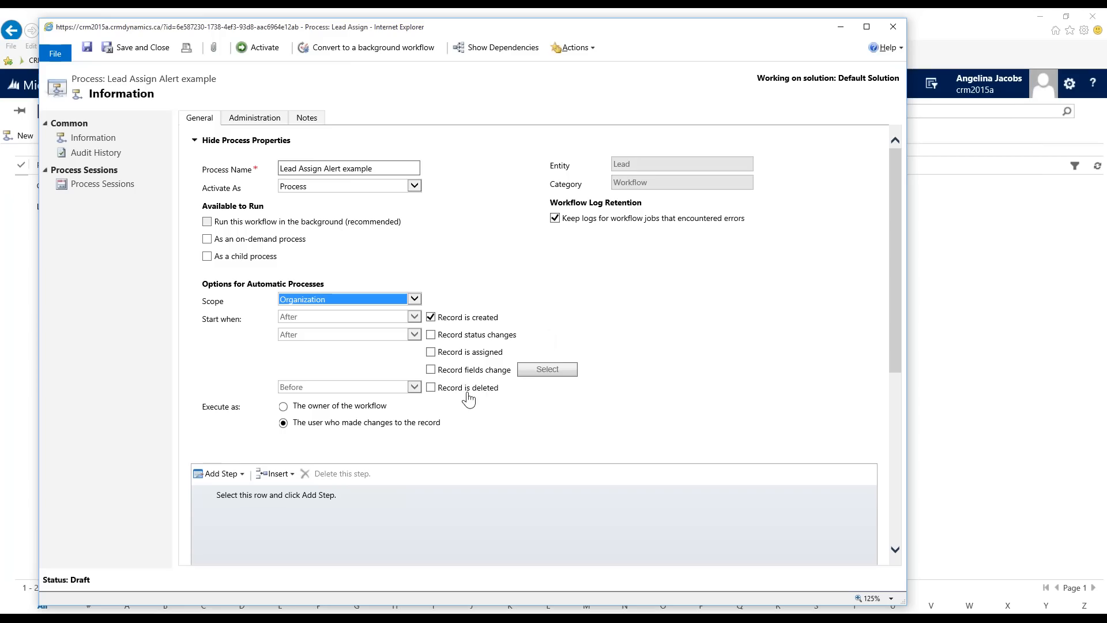
- Make the workflow start when a record is assigned instead of created, and execute it as the owner of the workflow
click(432, 321)
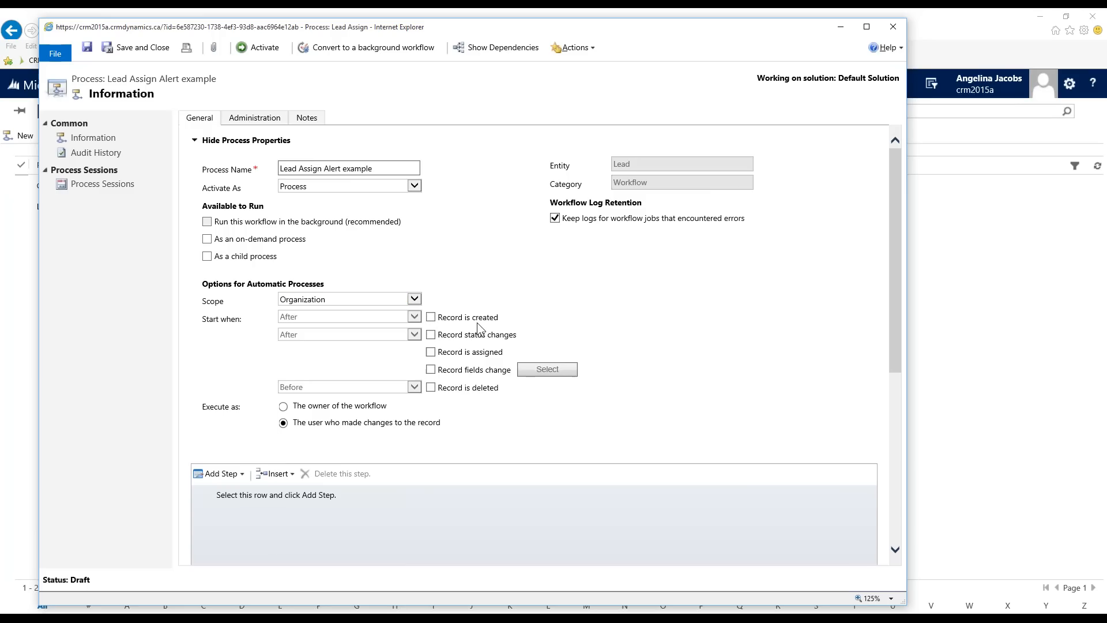
click(430, 351)
click(283, 406)
scroll(451, 421, down, 3)
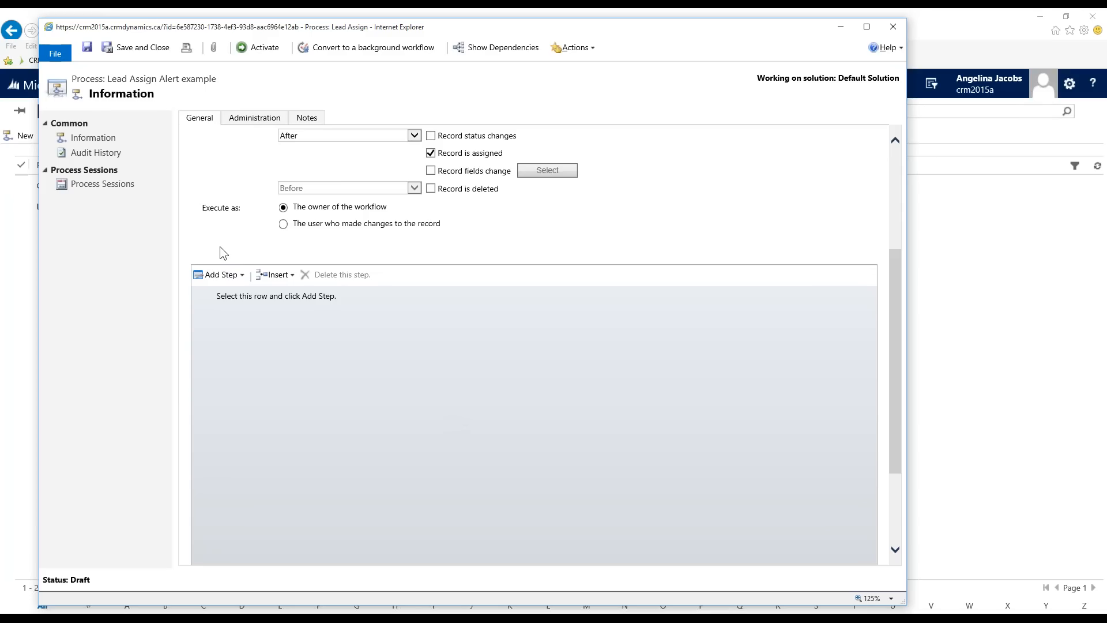
click(242, 276)
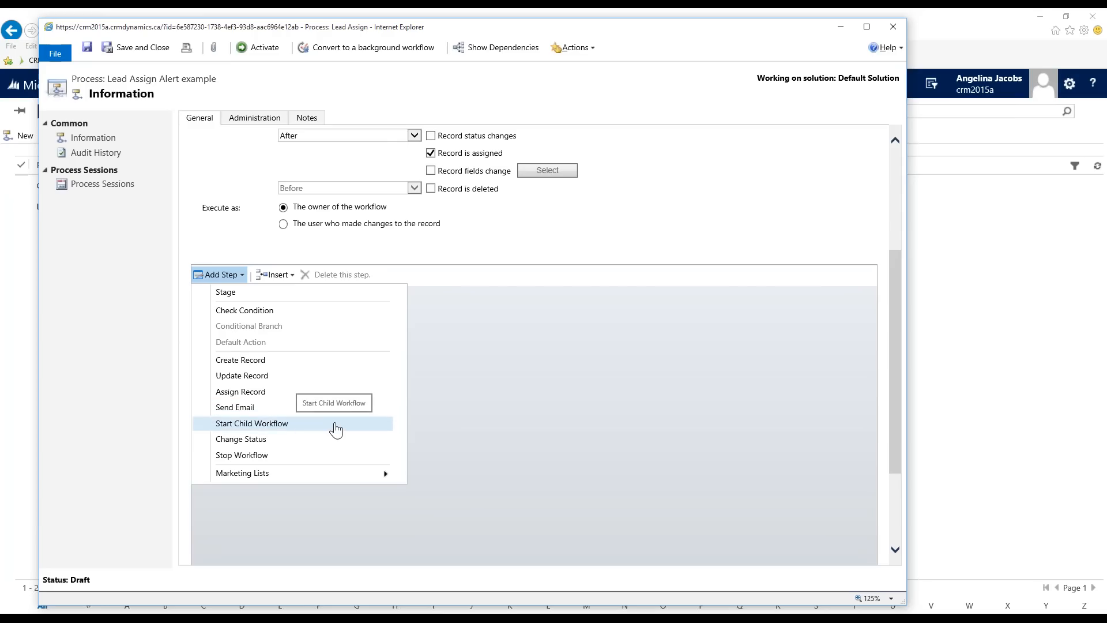
click(462, 351)
scroll(475, 305, up, 4)
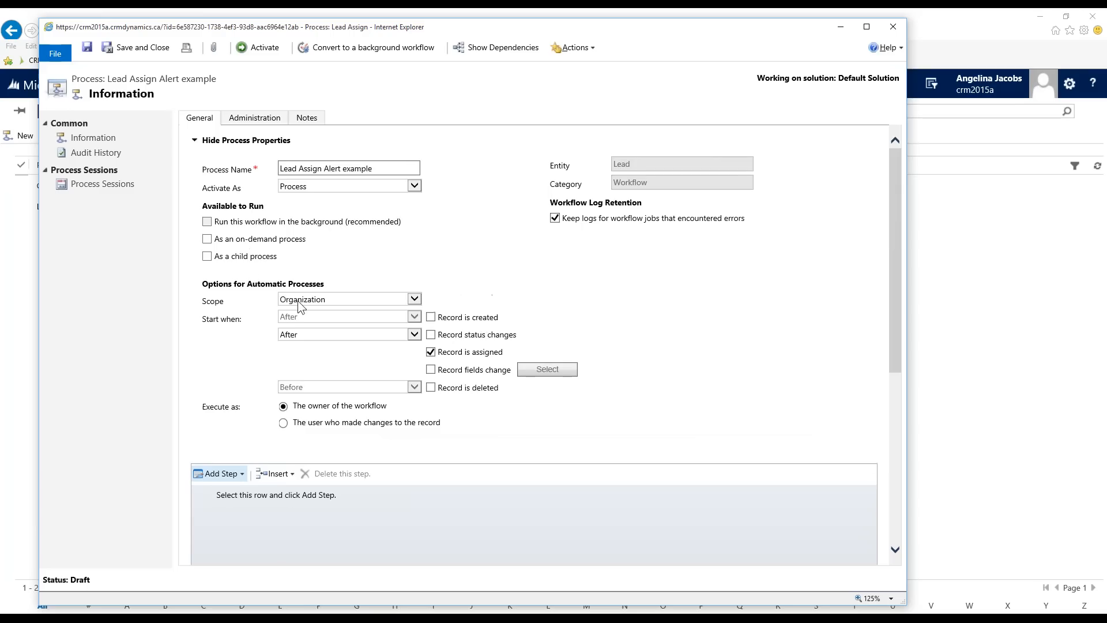
- Add a Send Email step to the workflow
scroll(363, 507, down, 2)
scroll(363, 509, down, 2)
click(241, 276)
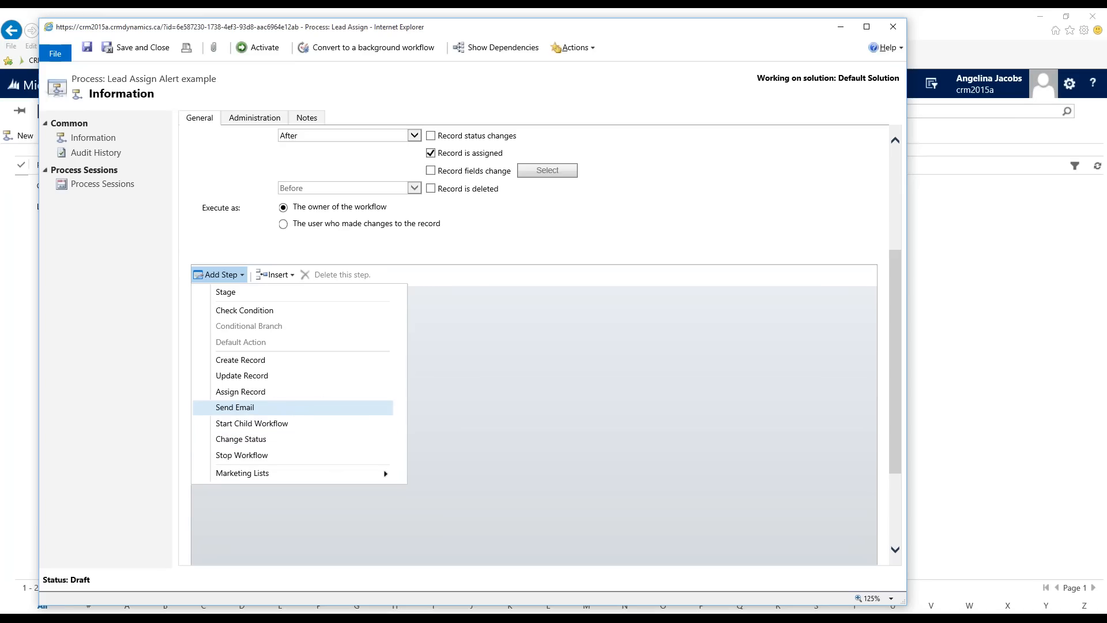
click(260, 406)
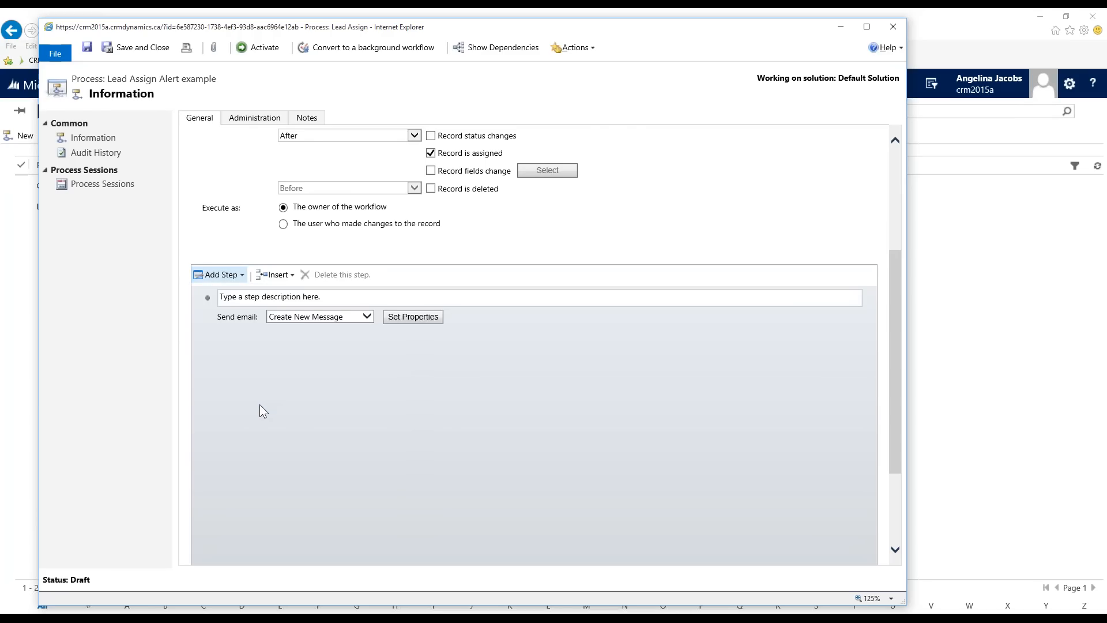
- Describe the email step as "Send email to sales rep - regarding new lead"
scroll(260, 403, up, 4)
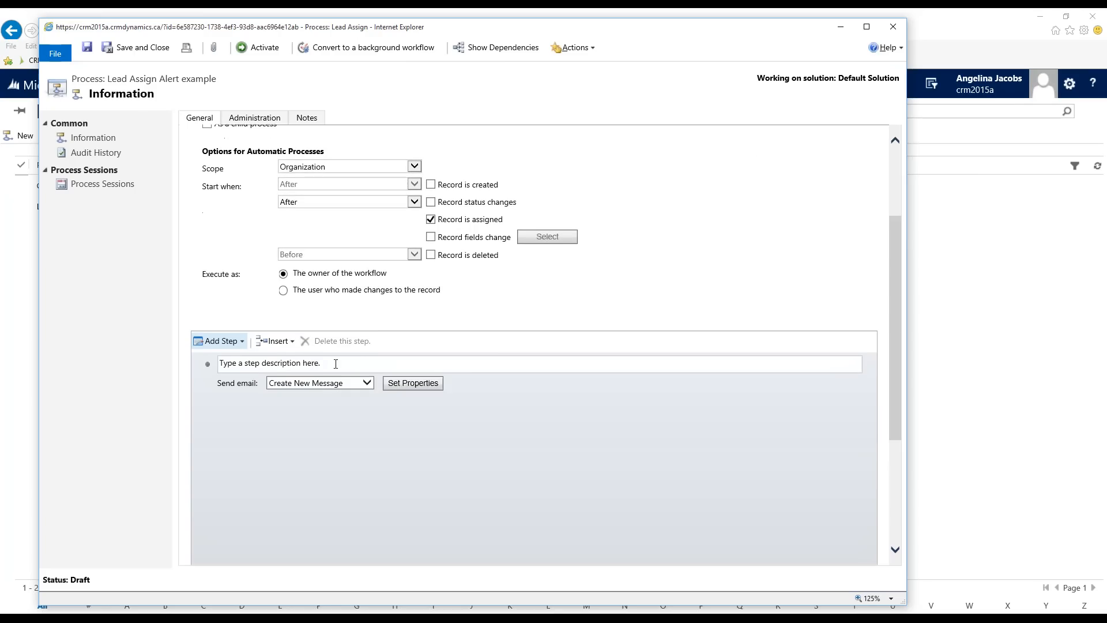
click(312, 362)
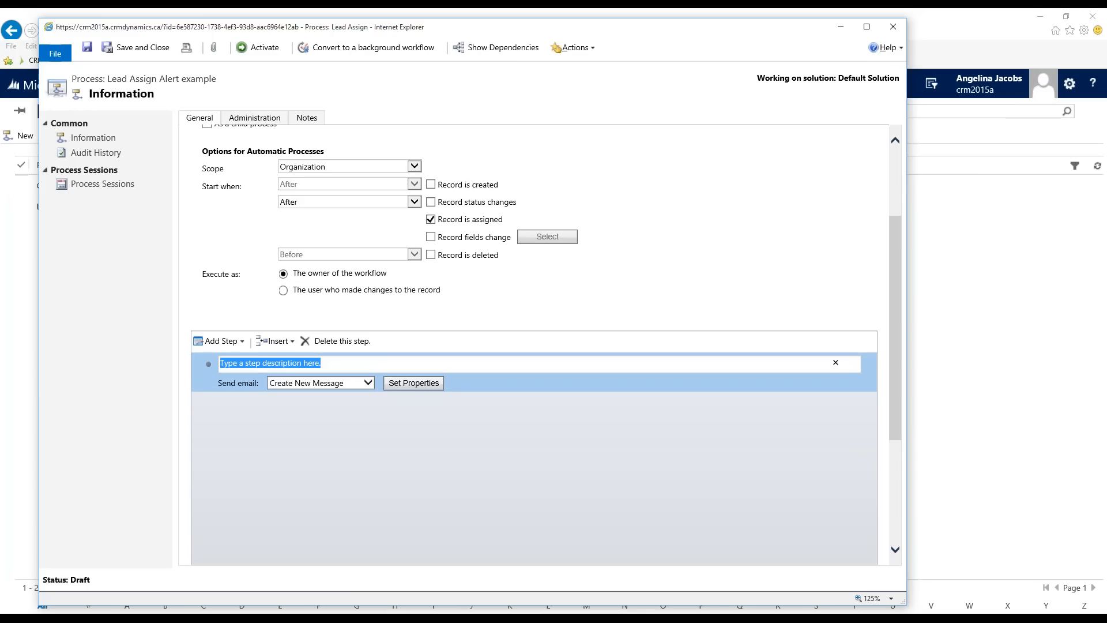
text(Send email )
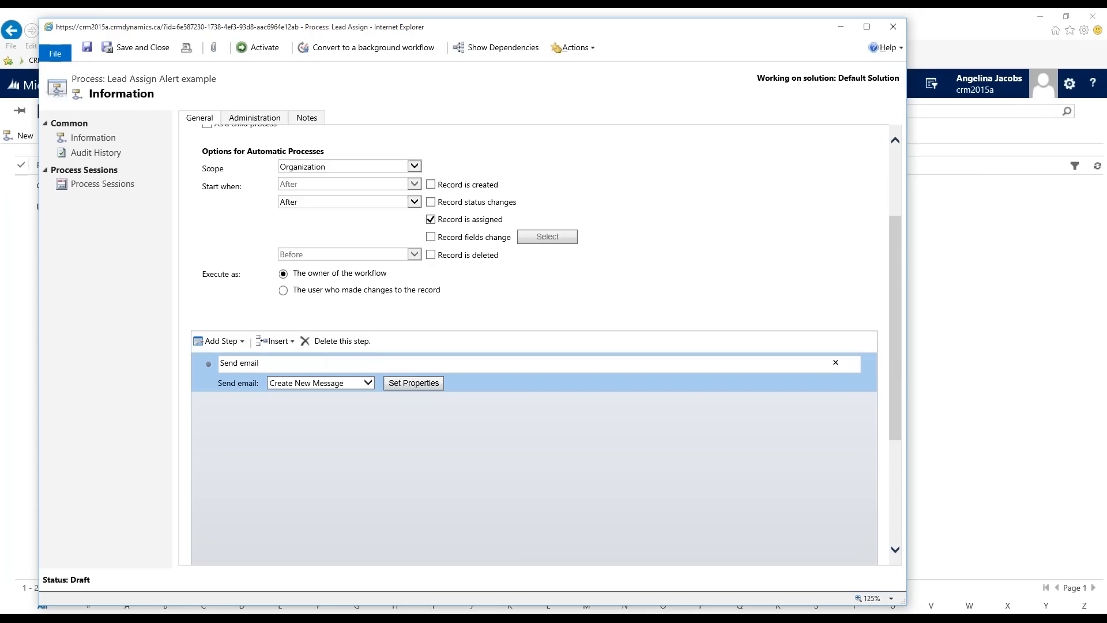
text(to sales rep - regarding new lead)
- Keep the email step on Create New Message, open its properties and set the sender to CRM Admin
click(336, 383)
click(345, 383)
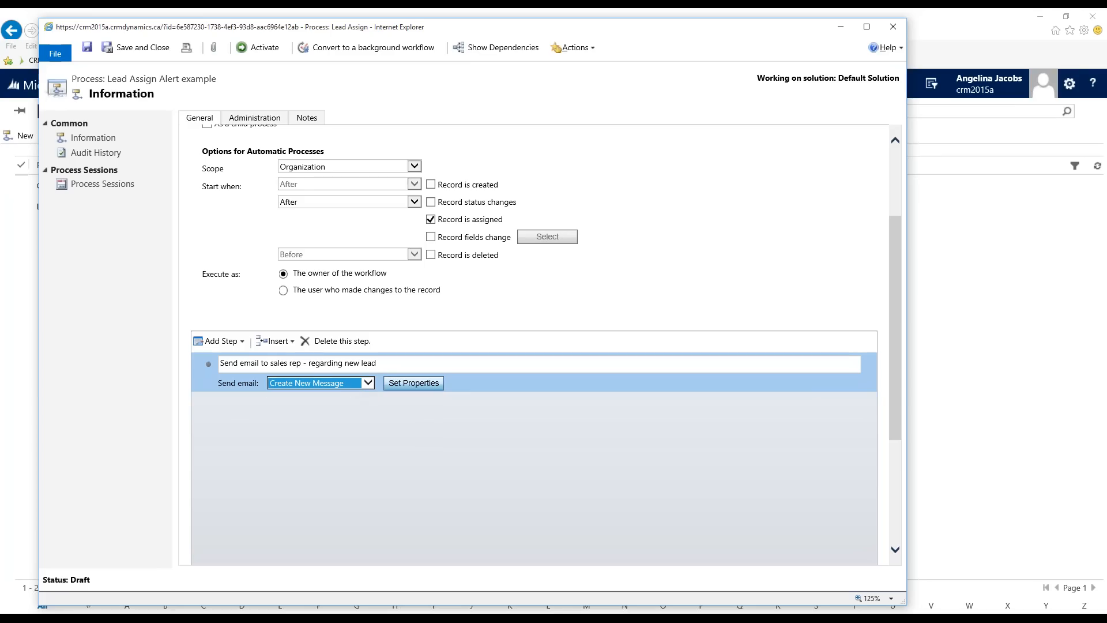
click(429, 386)
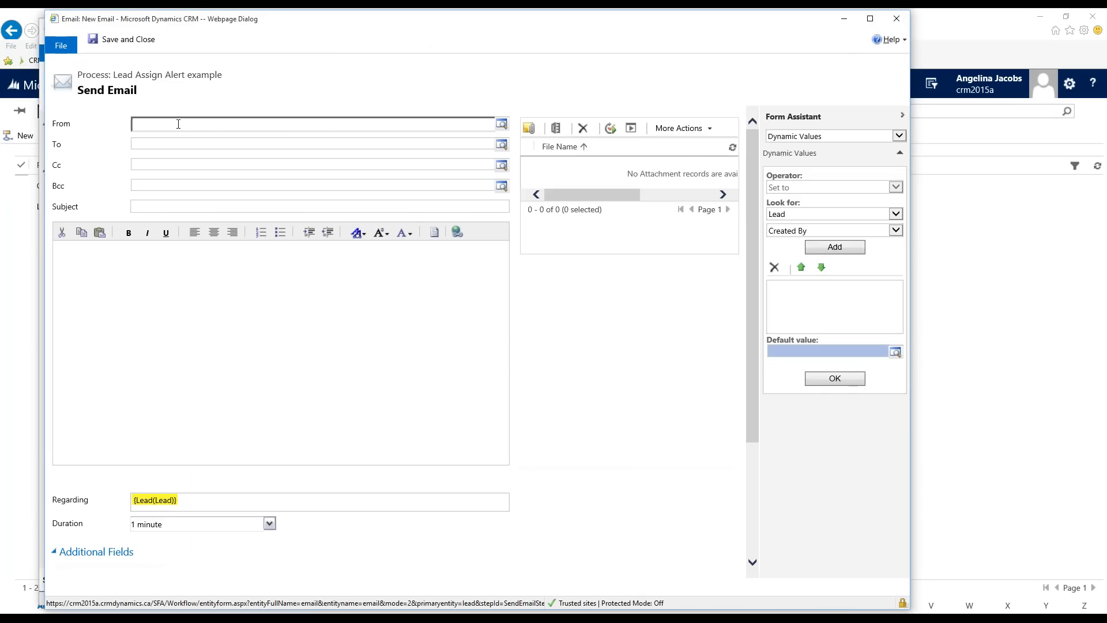
click(501, 124)
scroll(316, 198, down, 2)
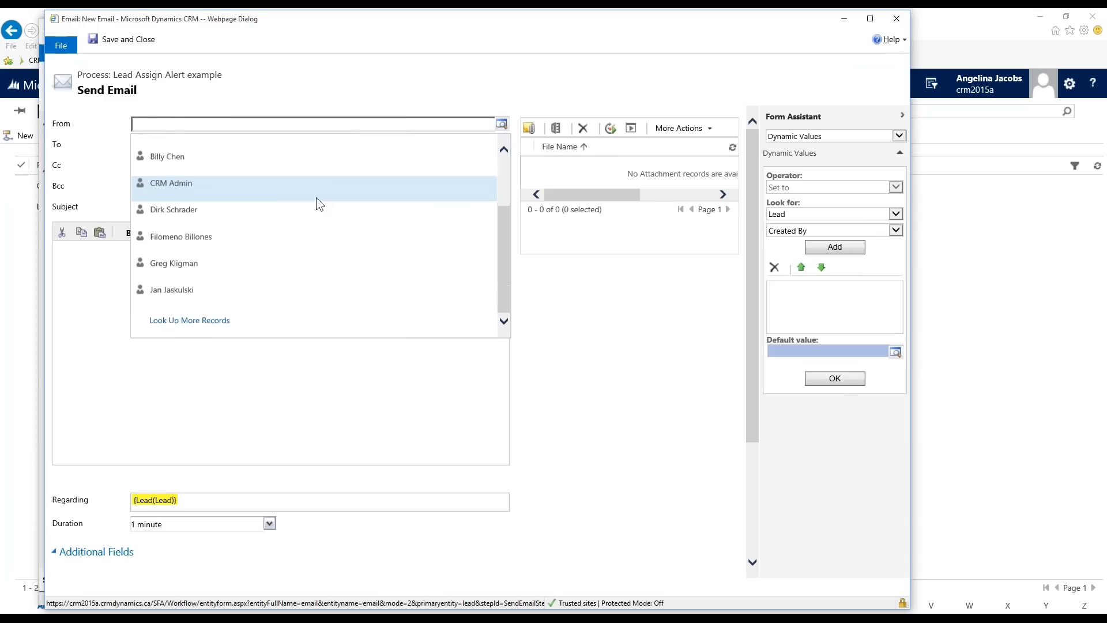
click(257, 188)
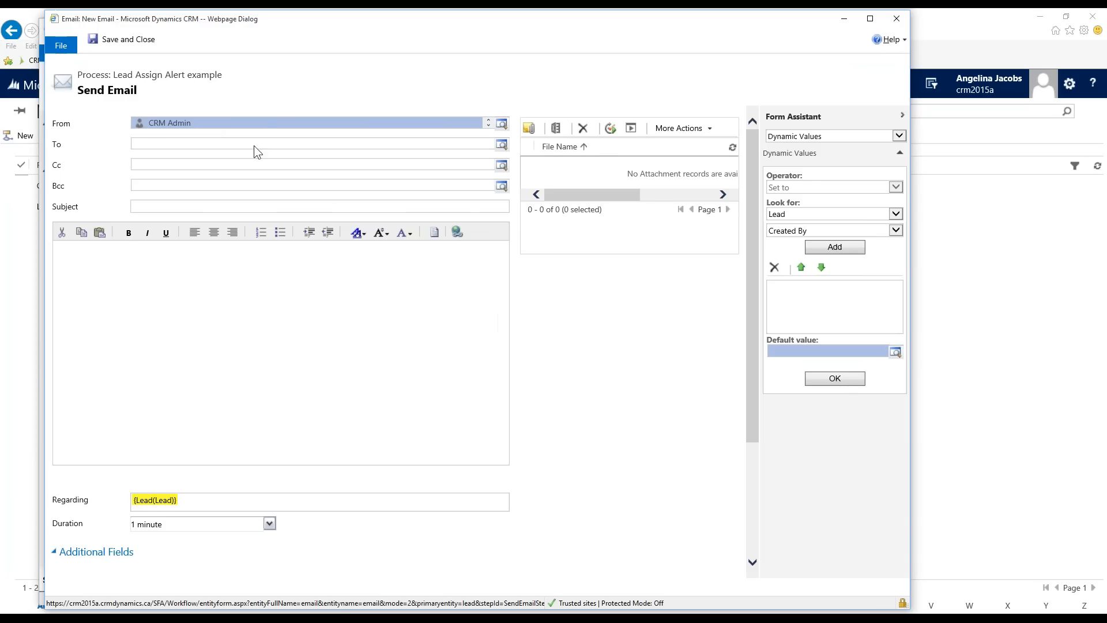
click(377, 146)
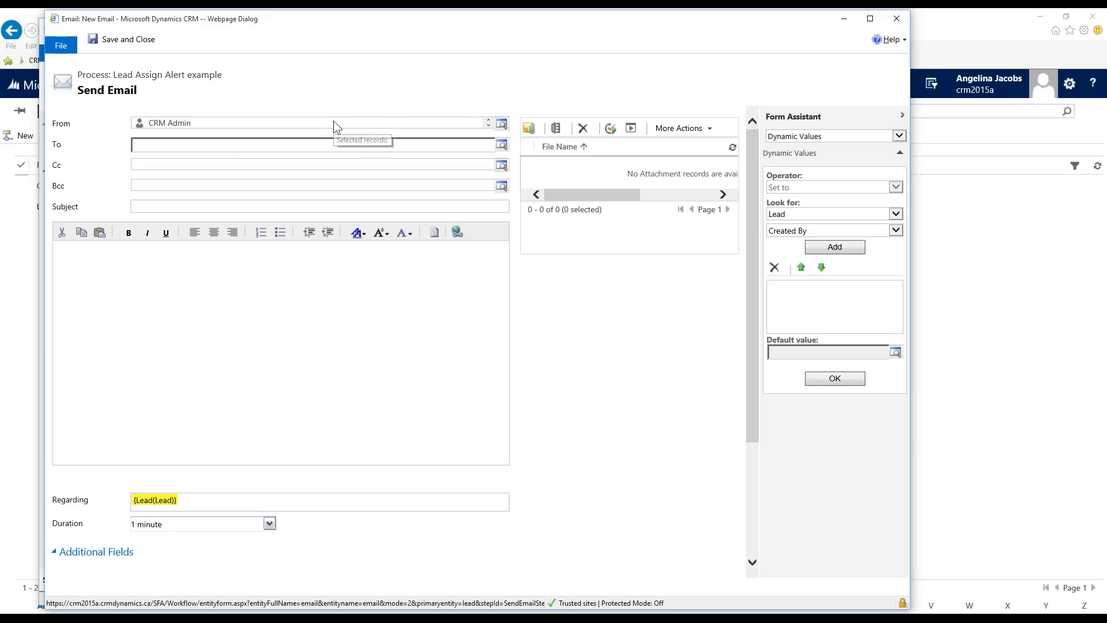
click(214, 125)
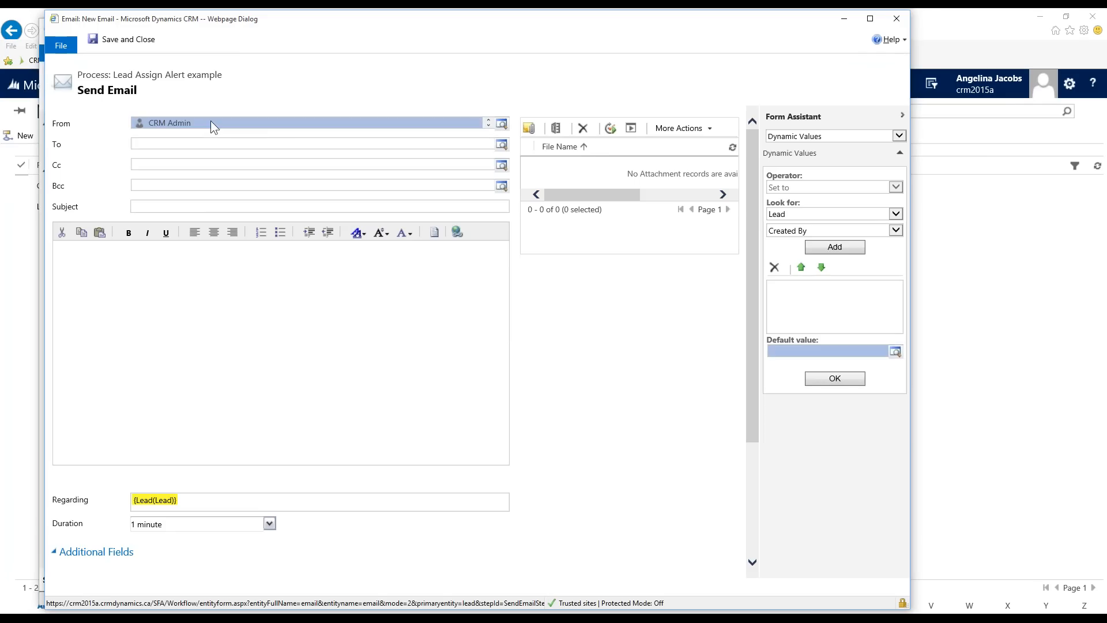
- Set the email's To field to the dynamic value Owner of the Lead
click(226, 144)
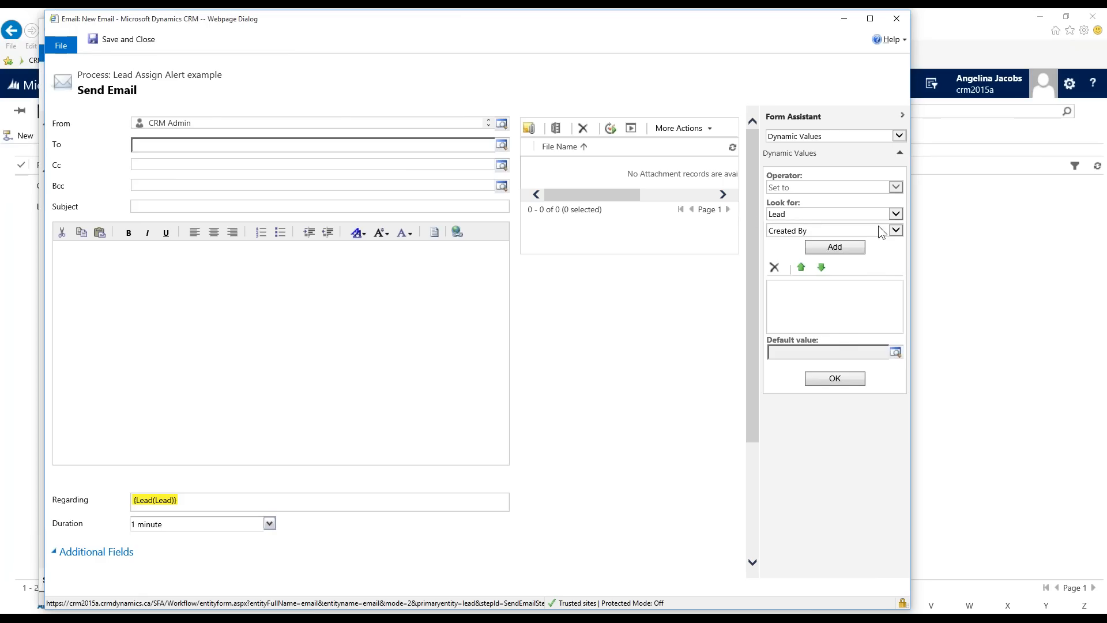
click(894, 231)
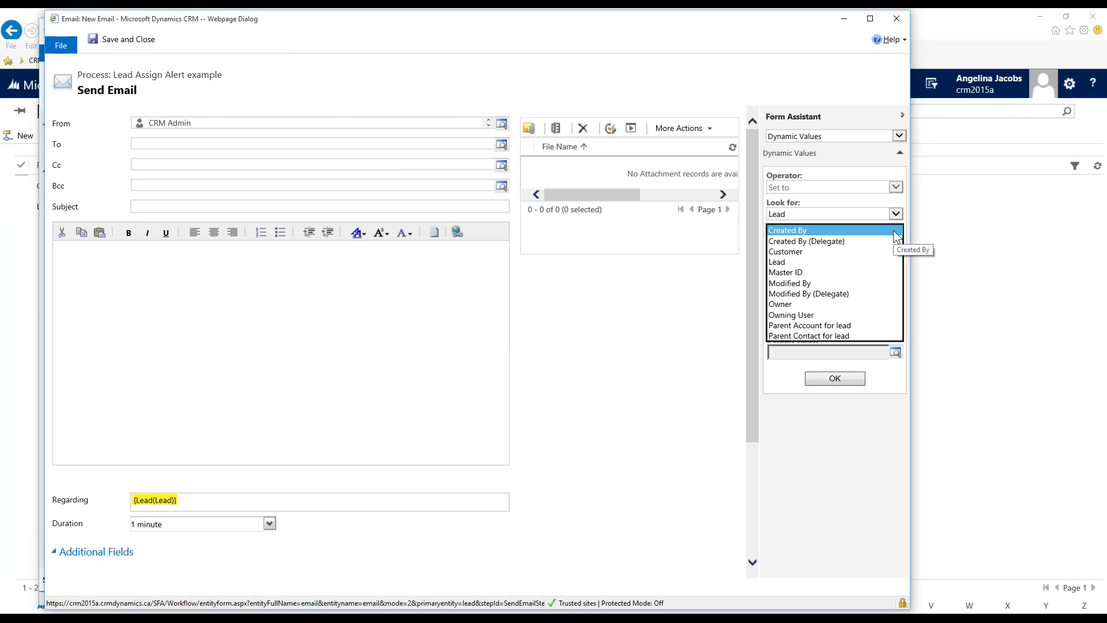
click(790, 304)
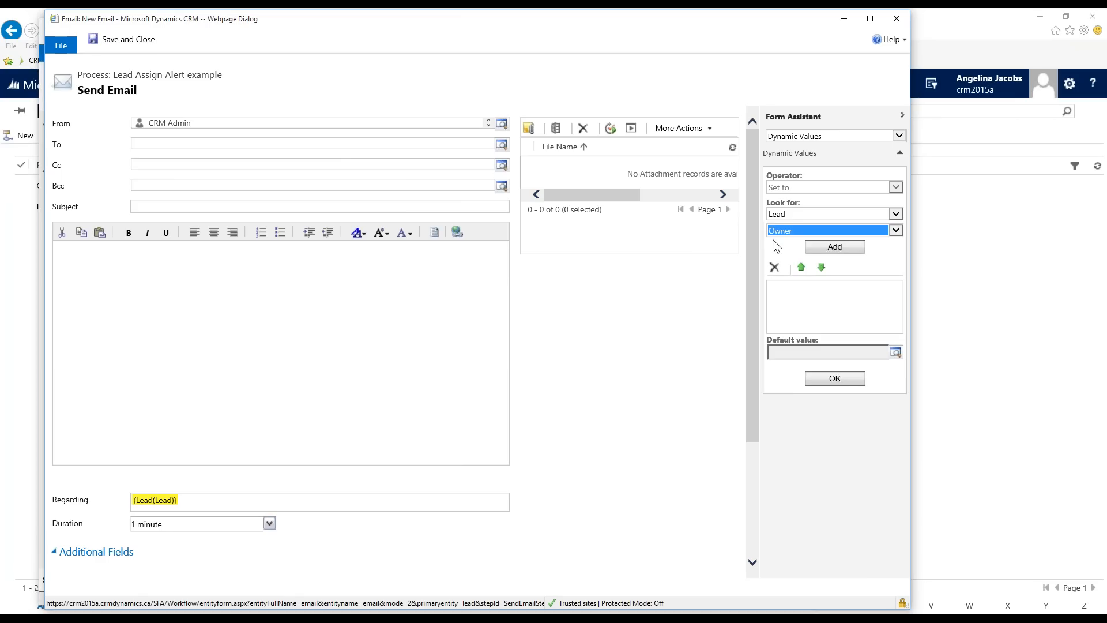
click(822, 249)
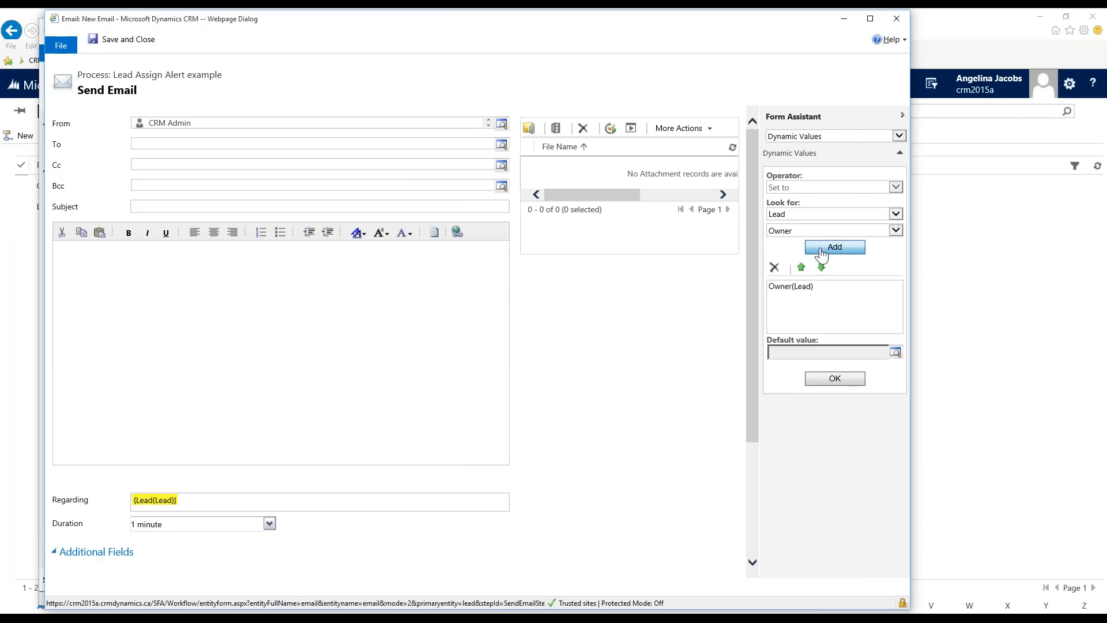
click(798, 286)
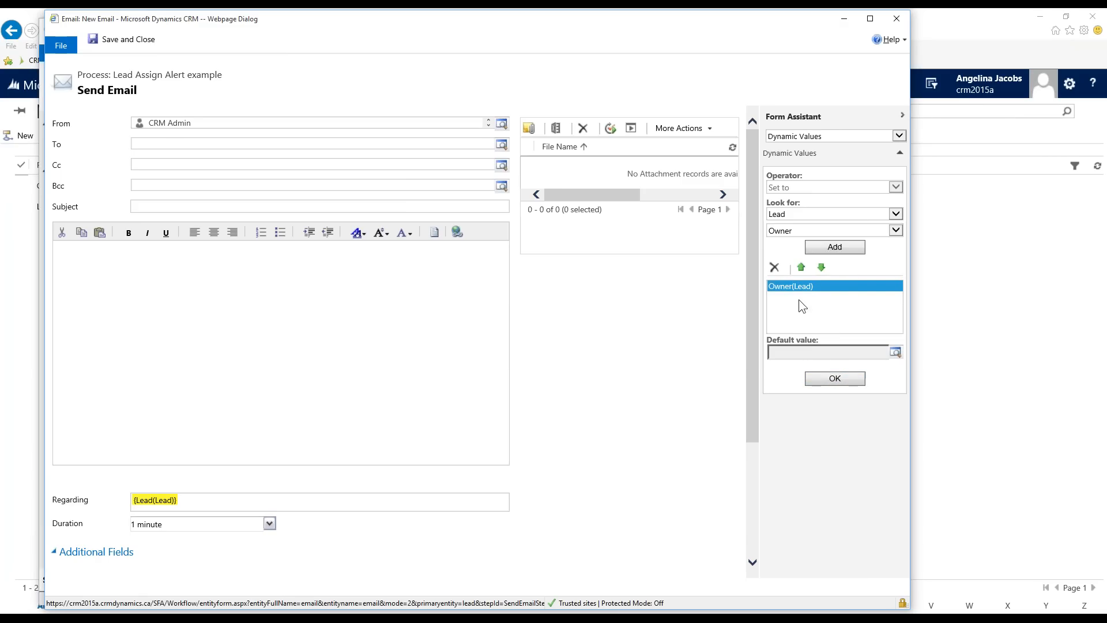
click(825, 378)
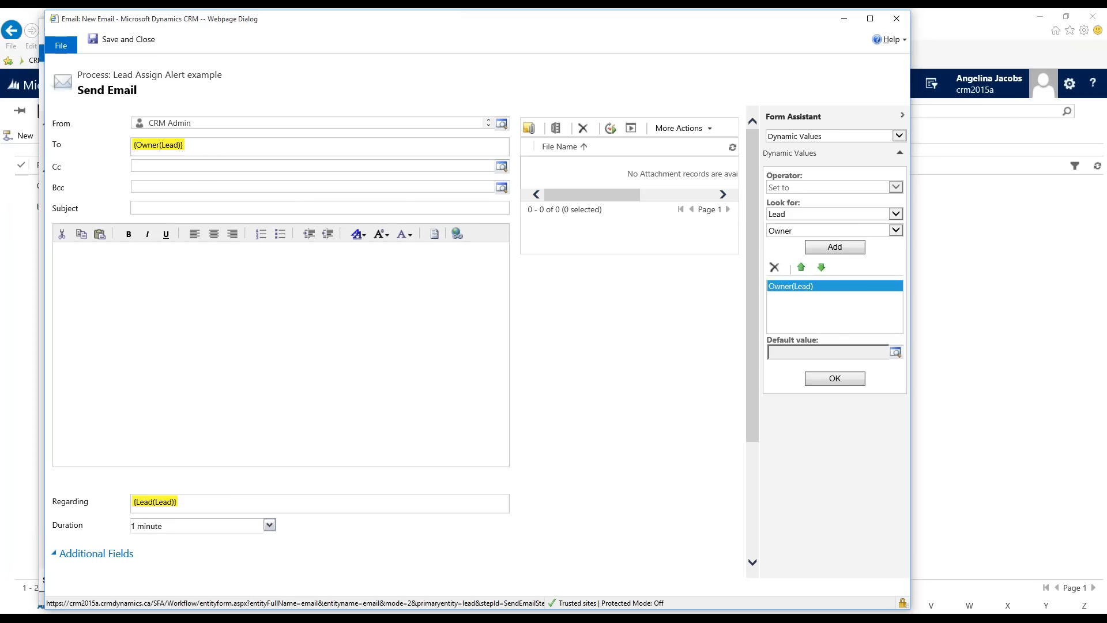
- Set the email's subject to "New lead!" followed by the dynamic value Name of the Lead
click(195, 167)
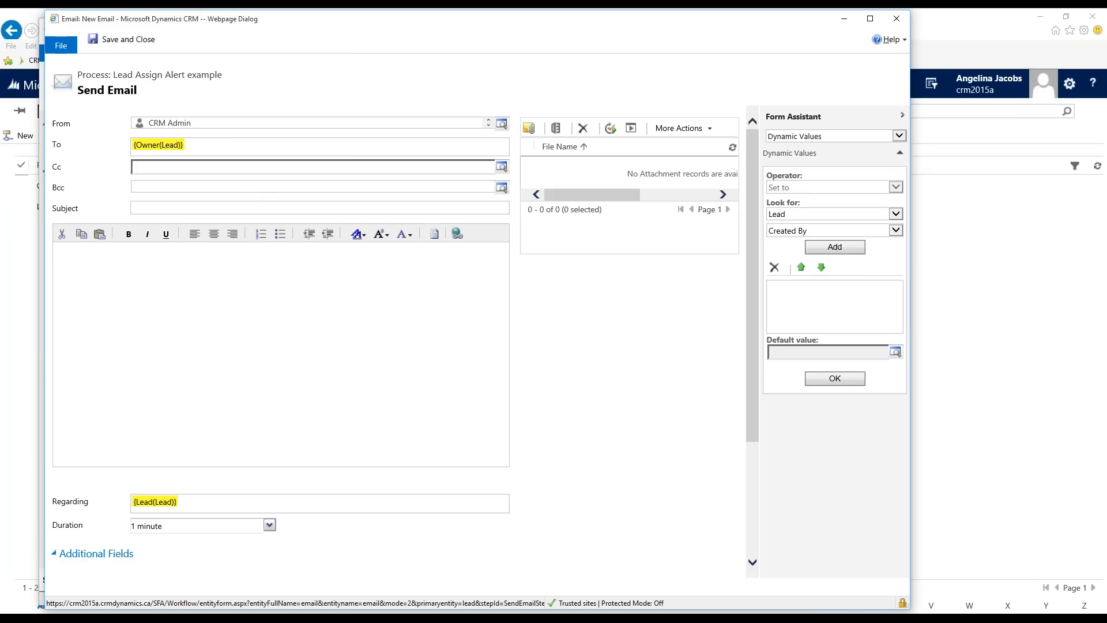
click(213, 210)
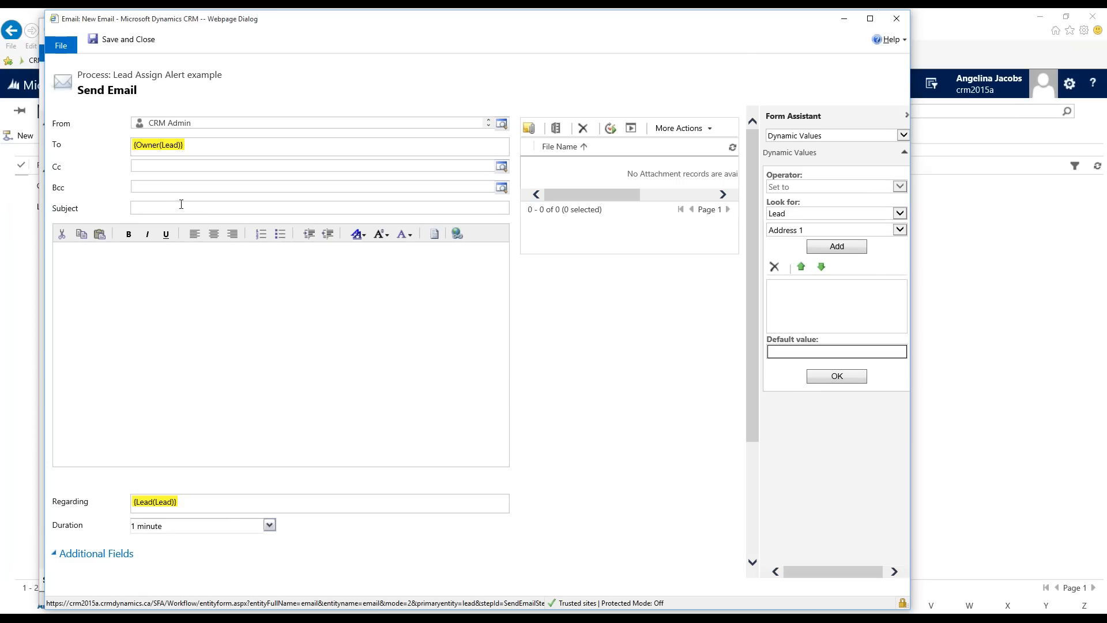
text(New lead!)
click(900, 230)
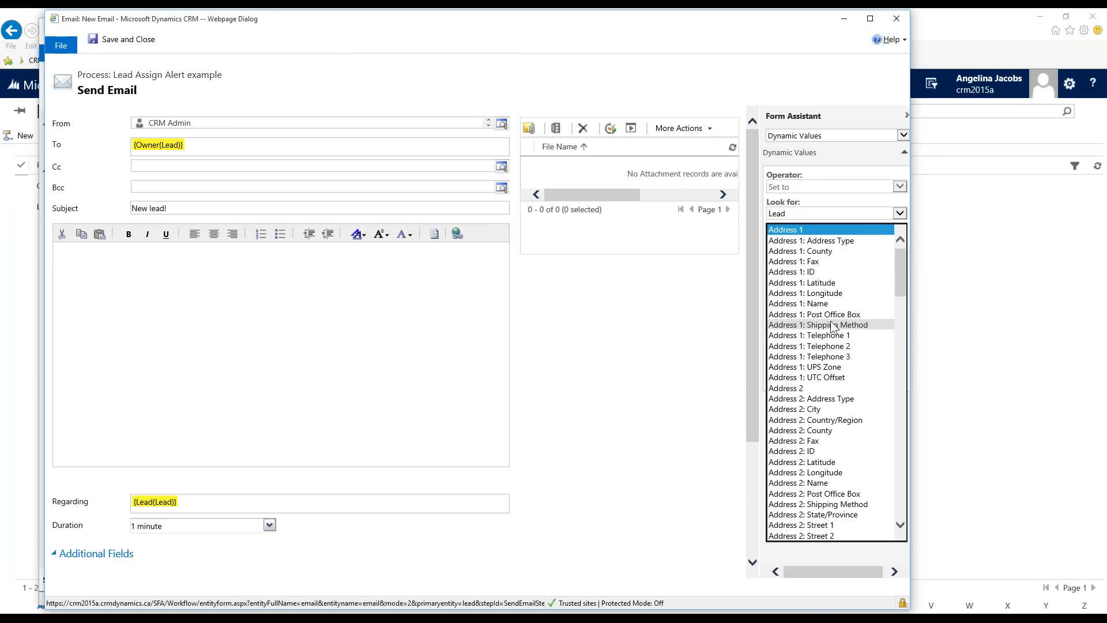
scroll(818, 323, down, 9)
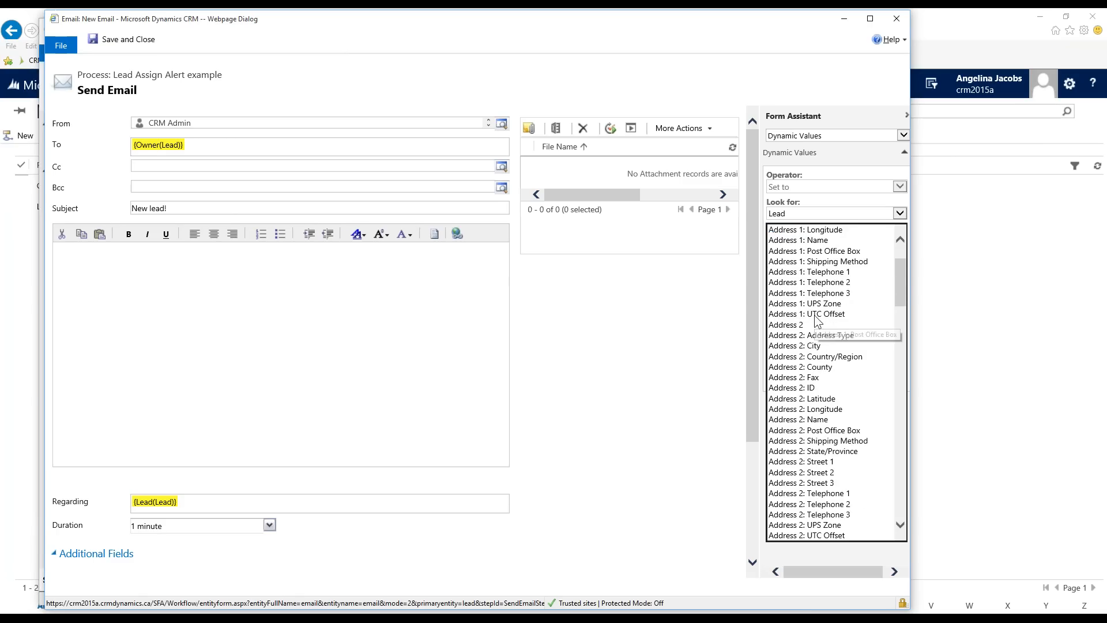
scroll(816, 319, down, 20)
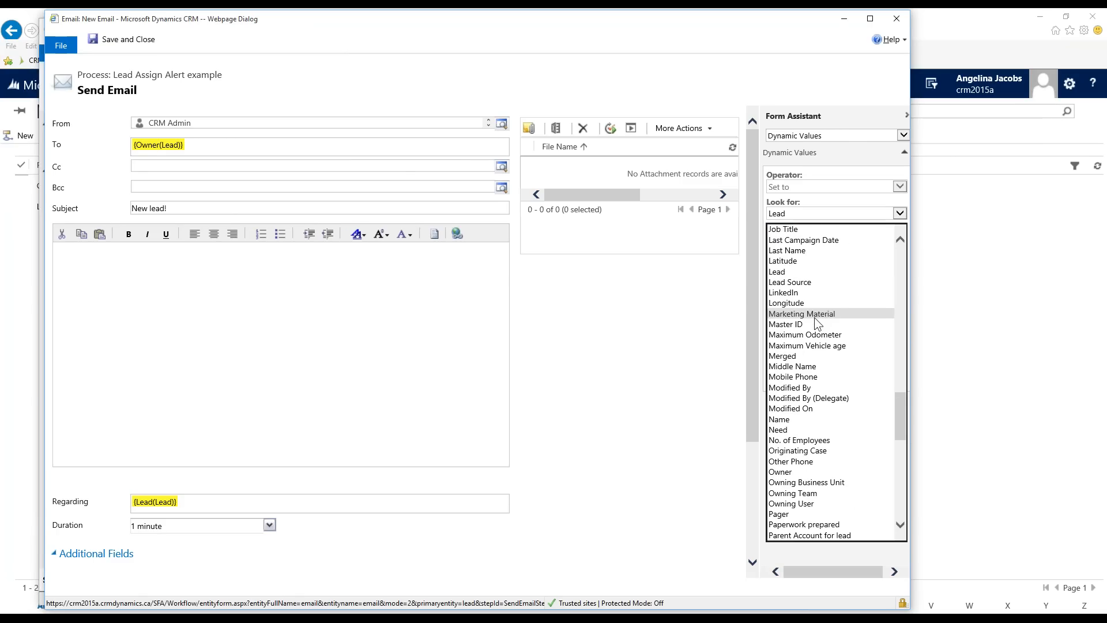
click(805, 420)
click(853, 248)
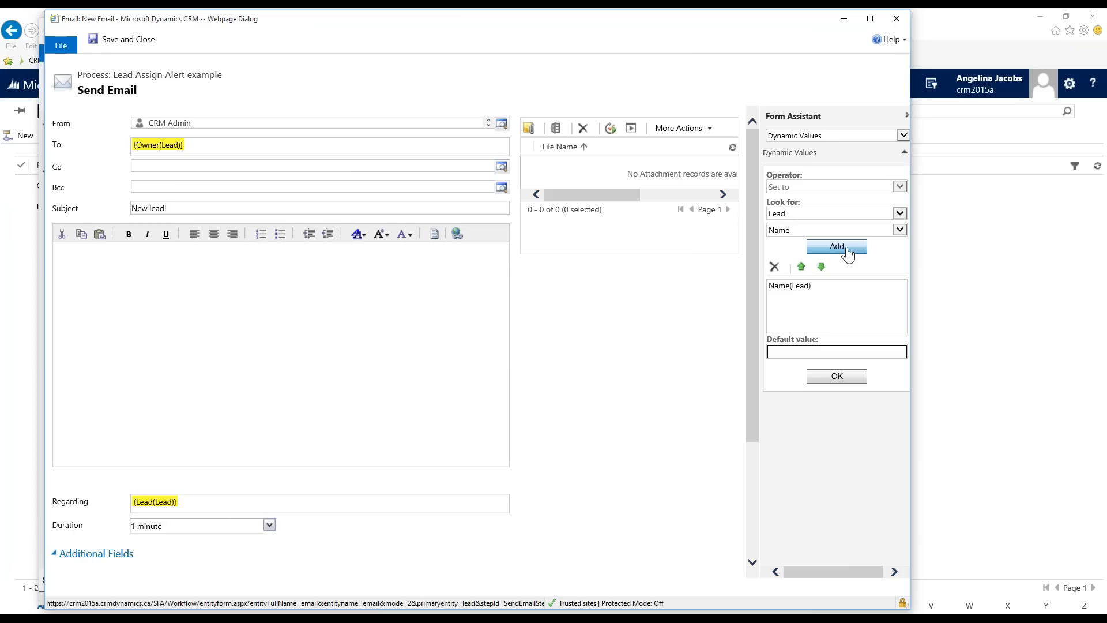
click(847, 380)
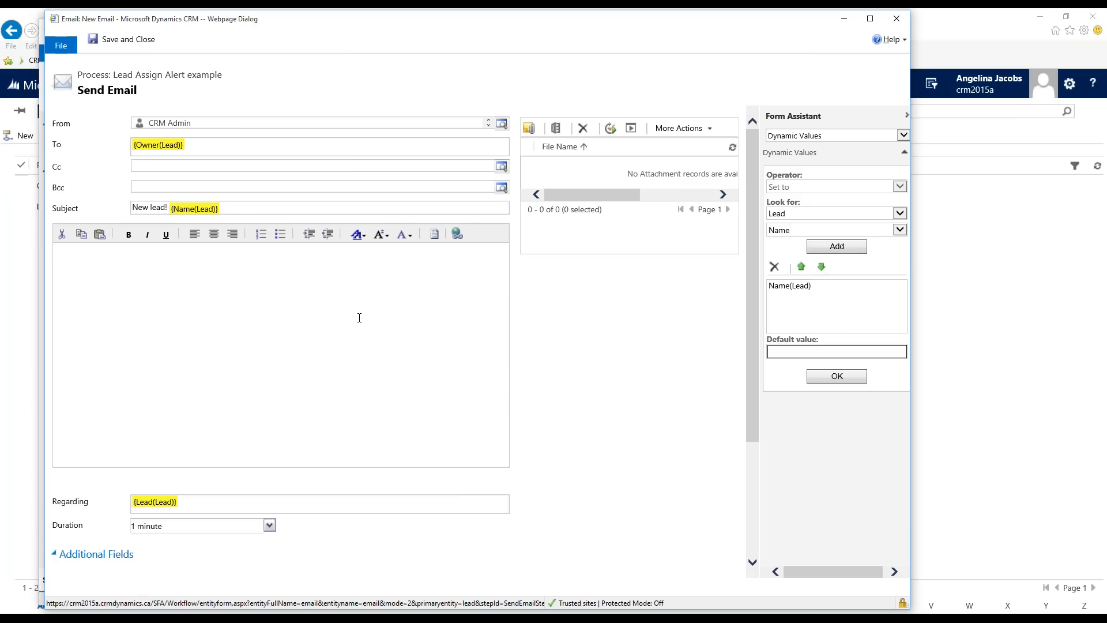
- Begin the email body with the greeting "Hello" followed by the dynamic value Owner of the Lead
click(187, 266)
click(225, 255)
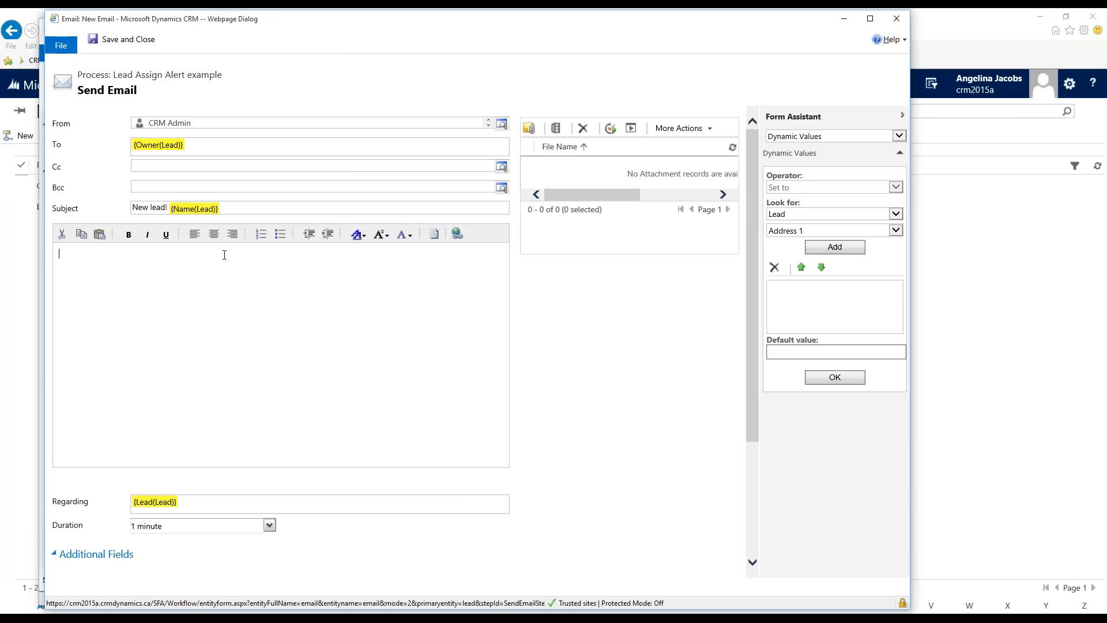
text(Hello)
click(819, 233)
scroll(829, 322, down, 10)
scroll(828, 322, down, 20)
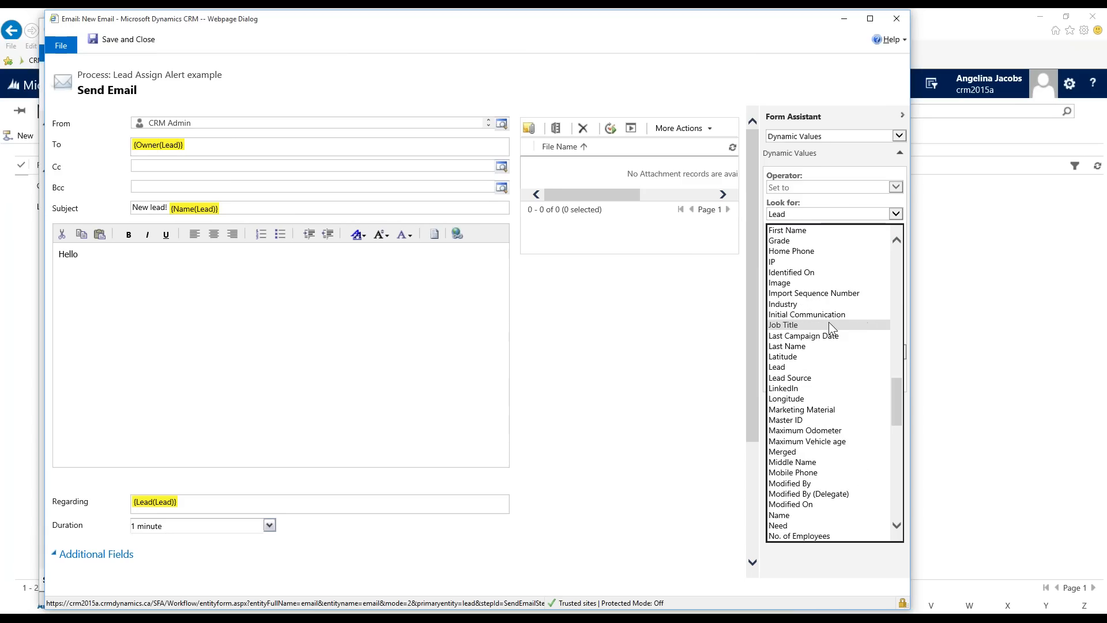
scroll(830, 327, up, 7)
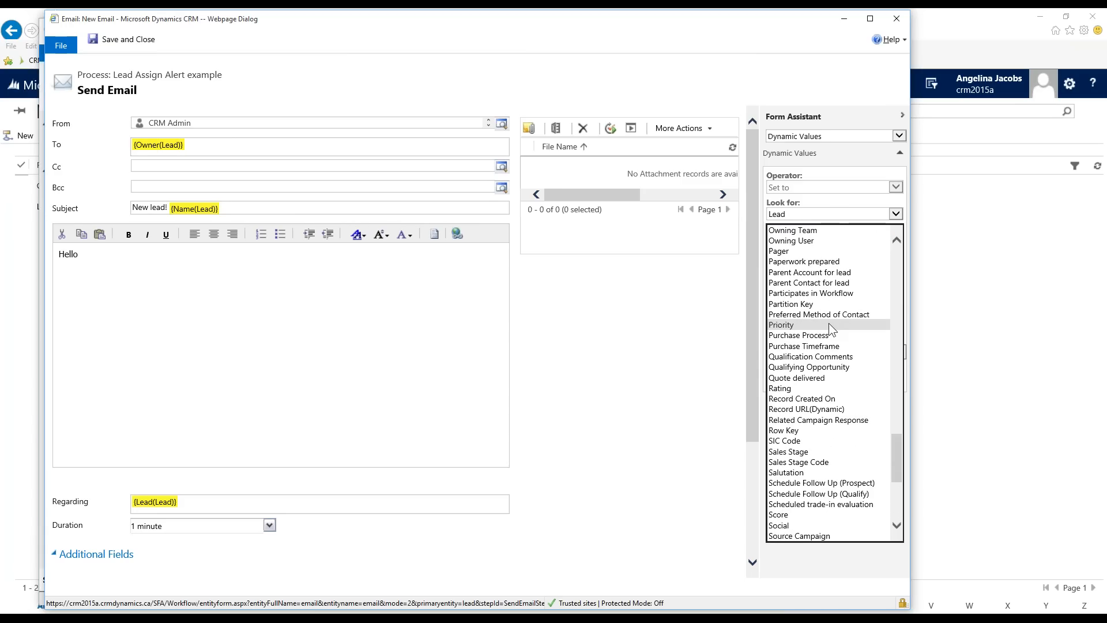
scroll(790, 241, up, 1)
click(788, 242)
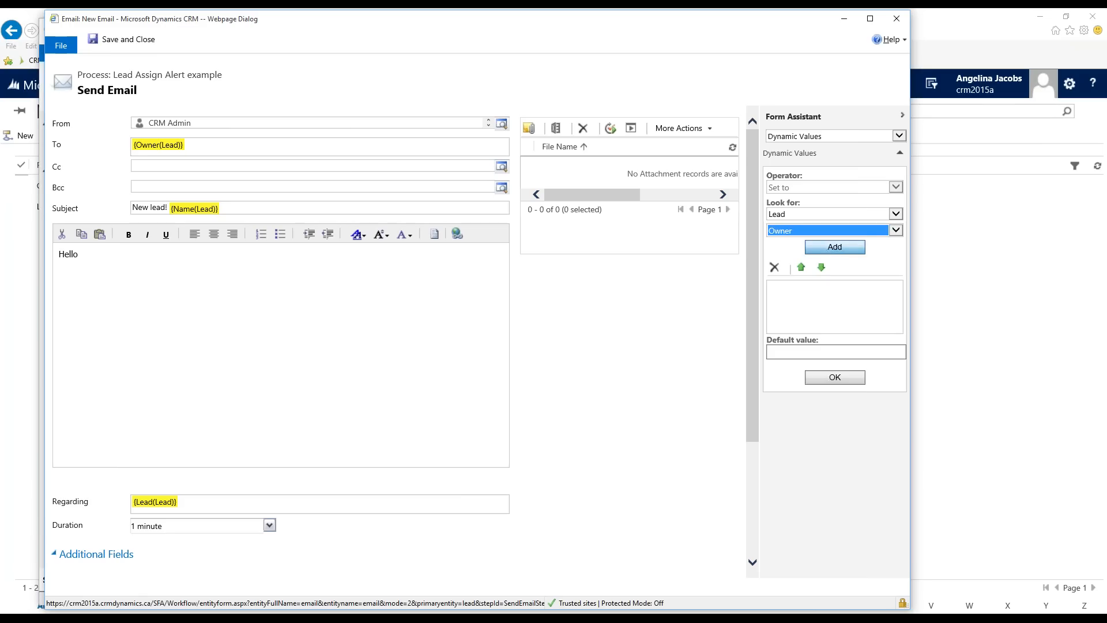
click(835, 247)
click(847, 379)
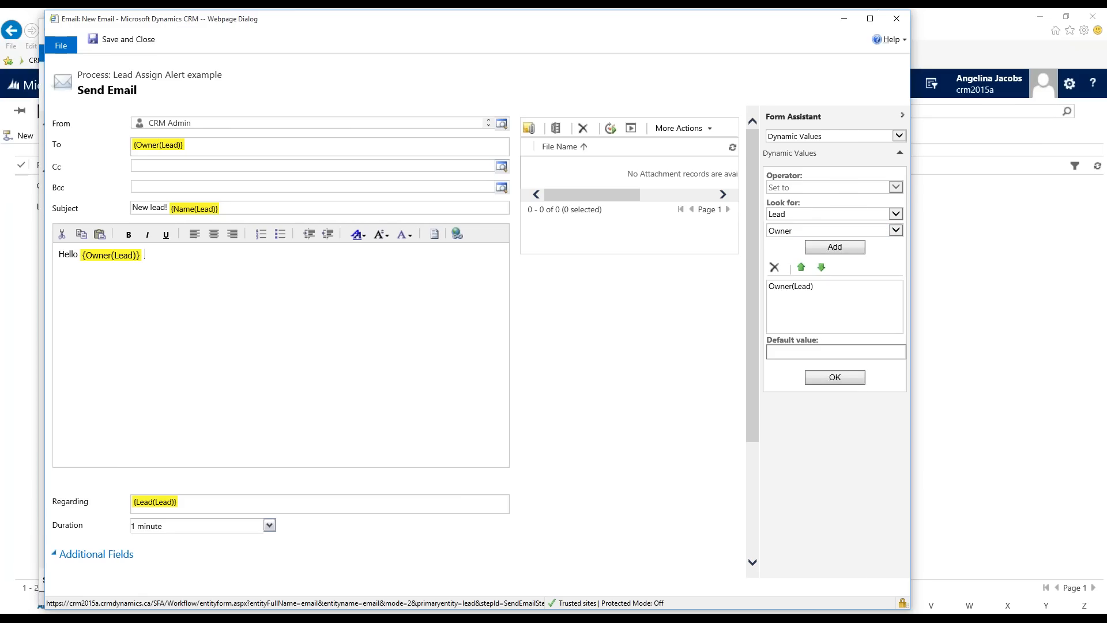
- End the greeting with a comma and add the line "You've been assigned a new lead:" beneath it
text(,)
key(Return)
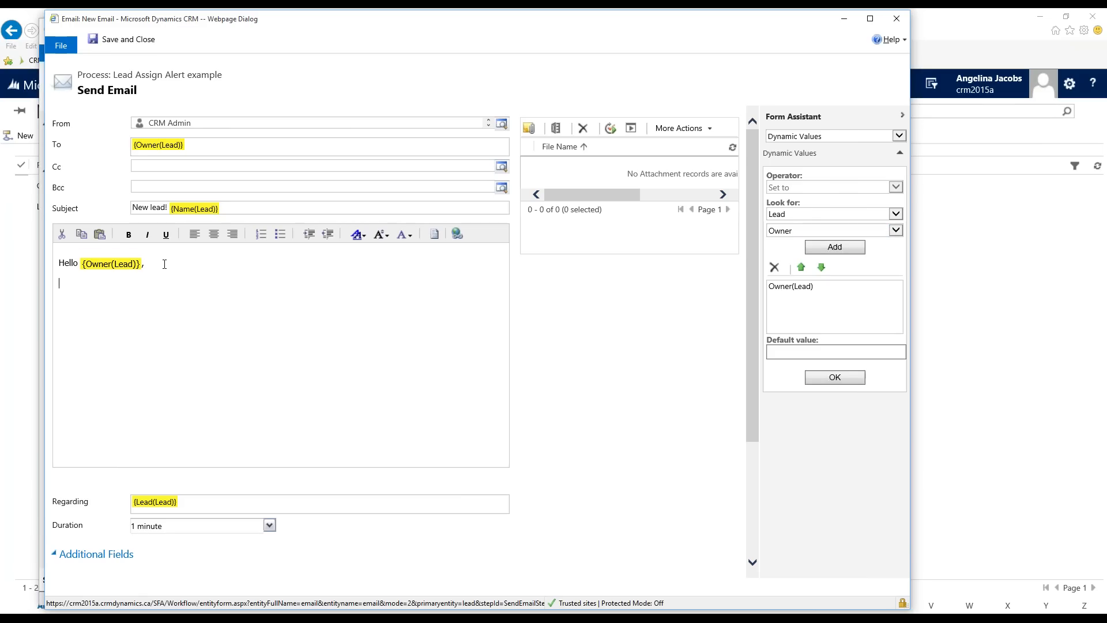
text(You've been assigned a new lead)
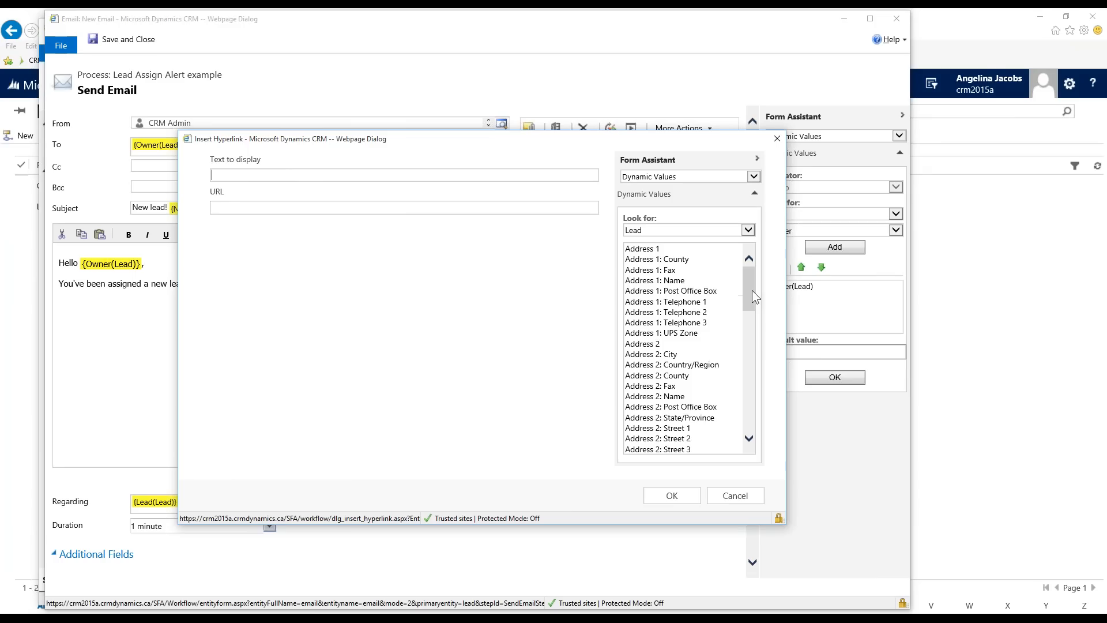
- Insert a hyperlink below that line with the lead's Name as display text and Record URL(Dynamic) as URL, removing the blank lines above it
drag(752, 289, 739, 374)
double_click(636, 381)
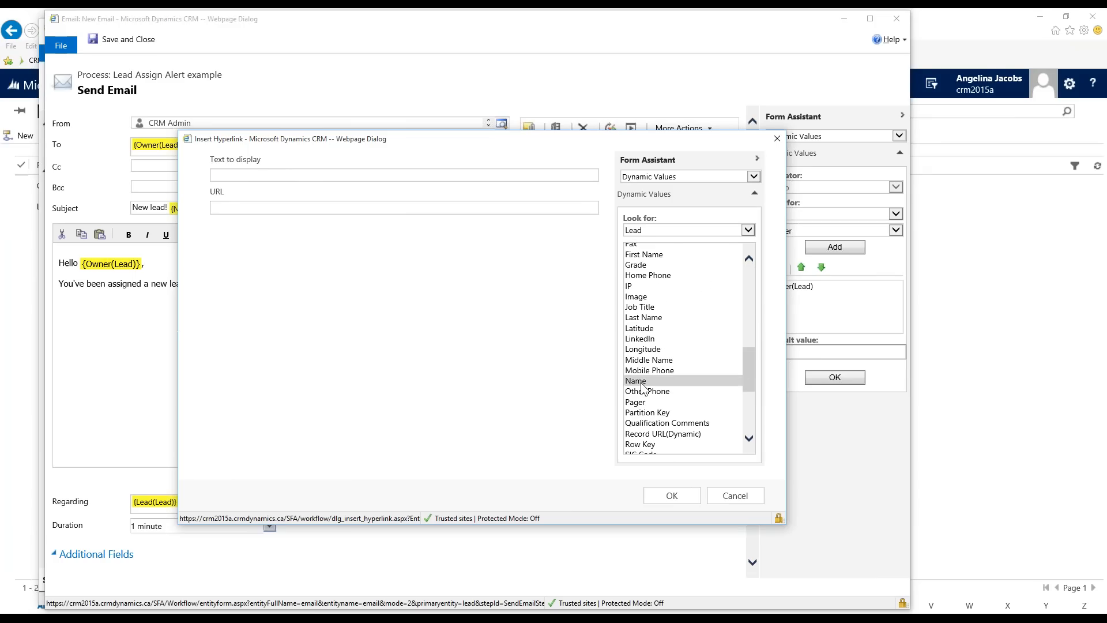
click(232, 213)
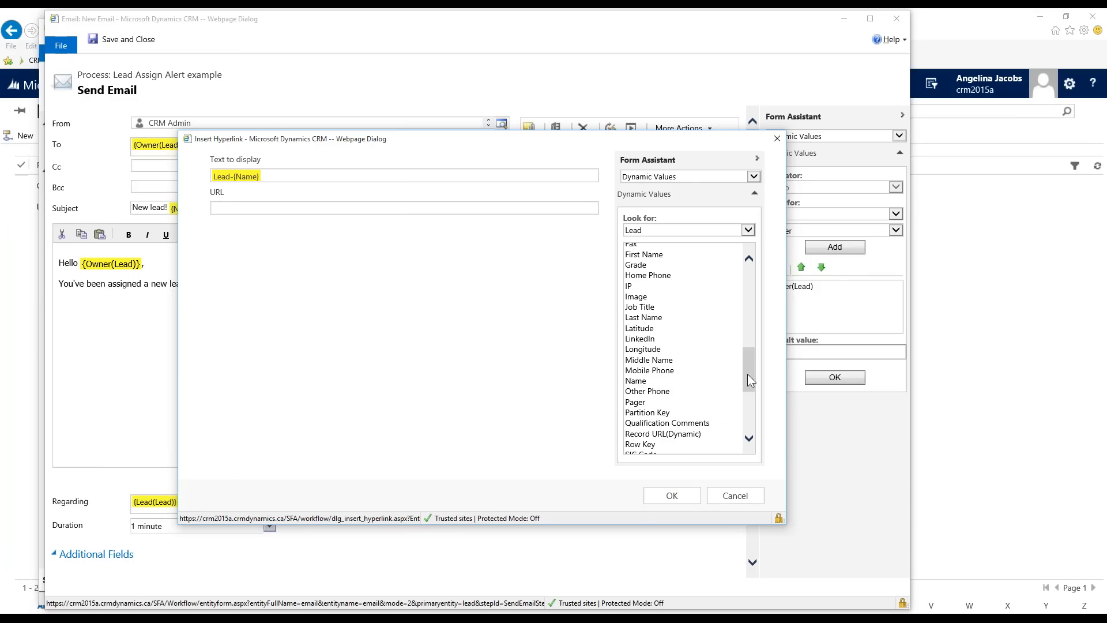
drag(748, 374, 745, 389)
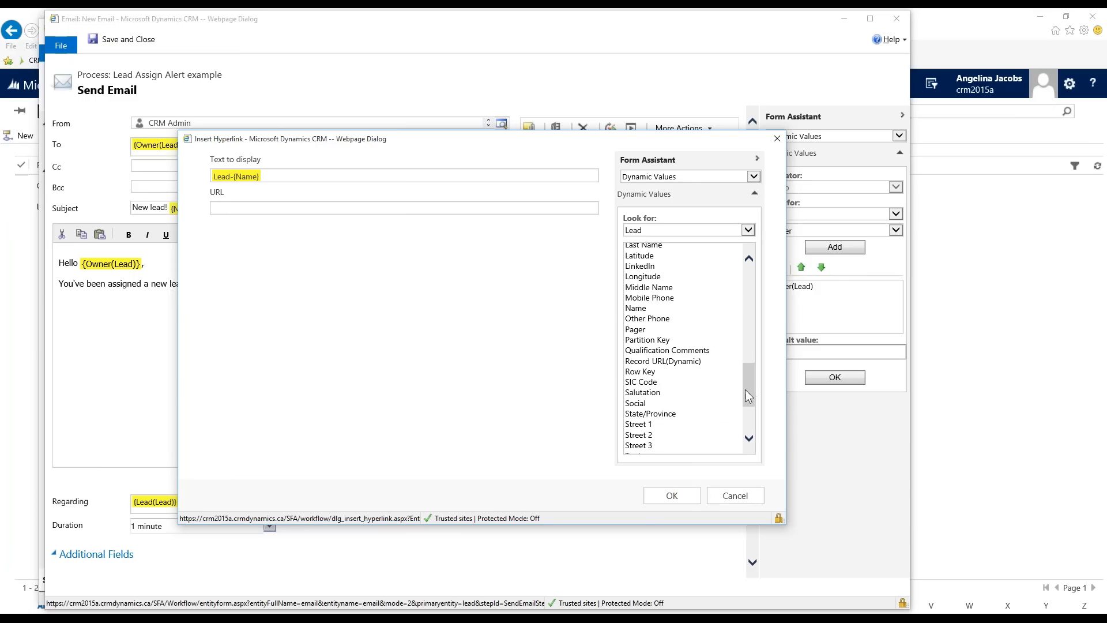
double_click(709, 362)
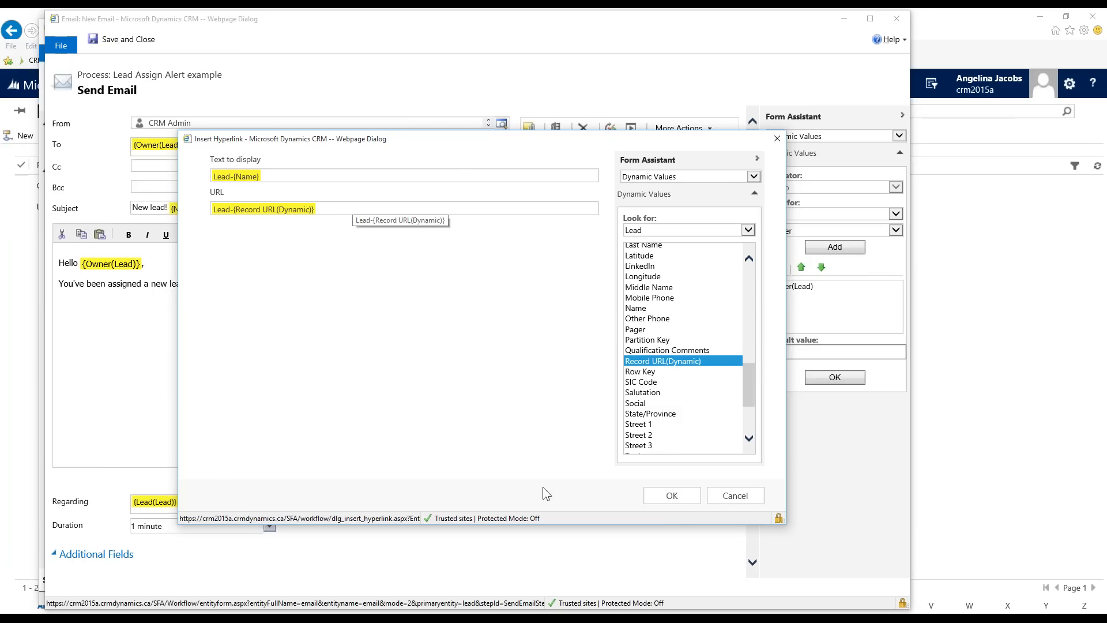
click(672, 496)
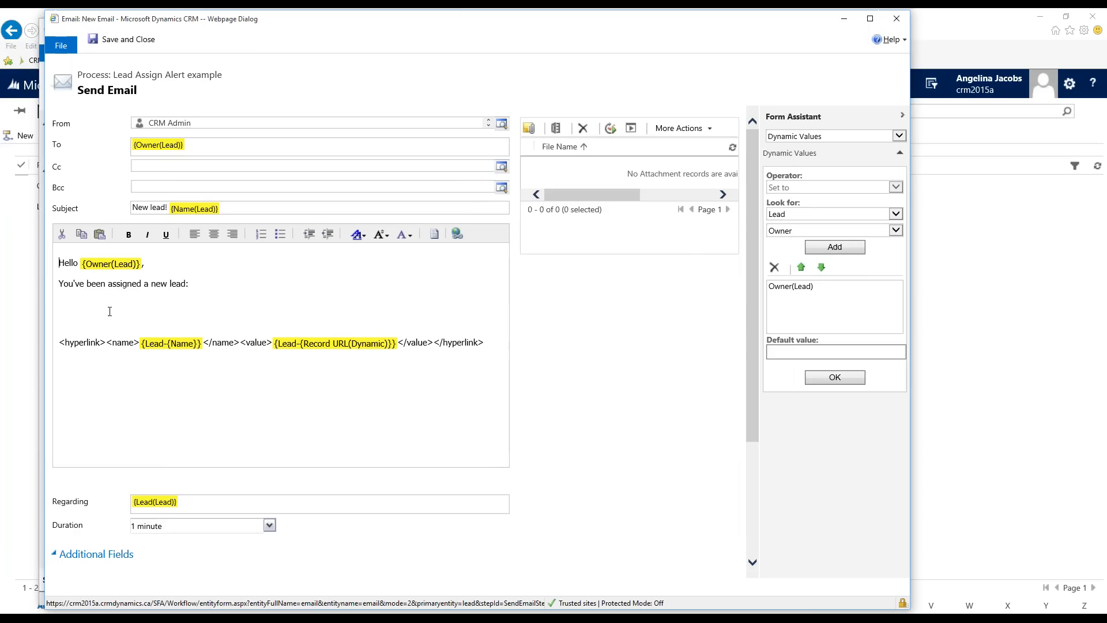
key(Delete)
key(Delete)
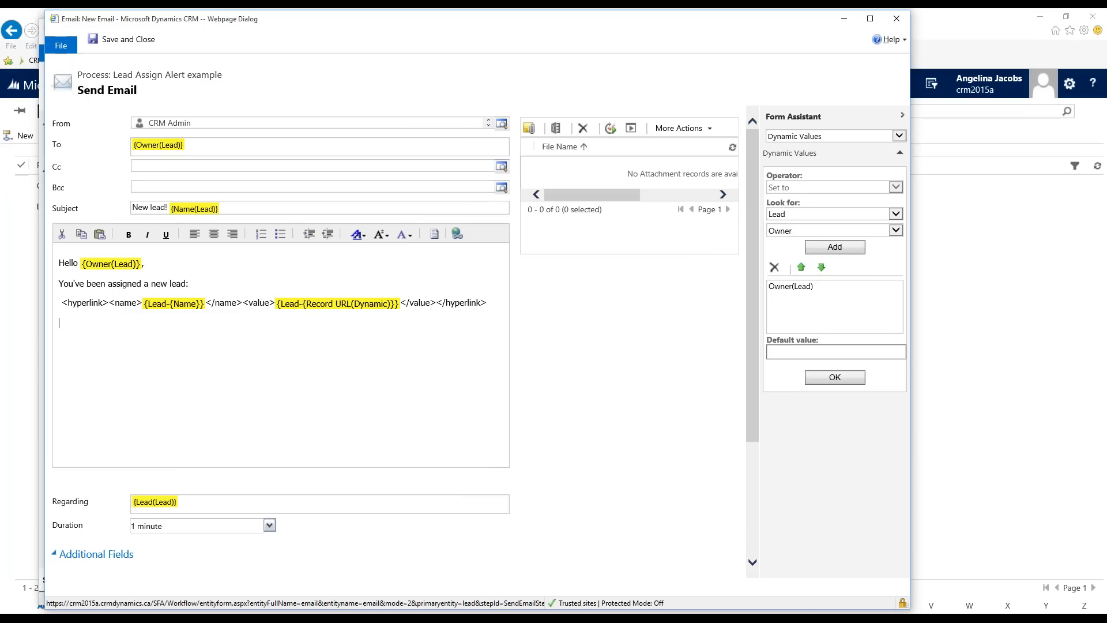
- Close the message with "Happy selling!" and sign it on the next line with only the dynamic value Modified By of the Lead
text(Happy selling!)
click(809, 230)
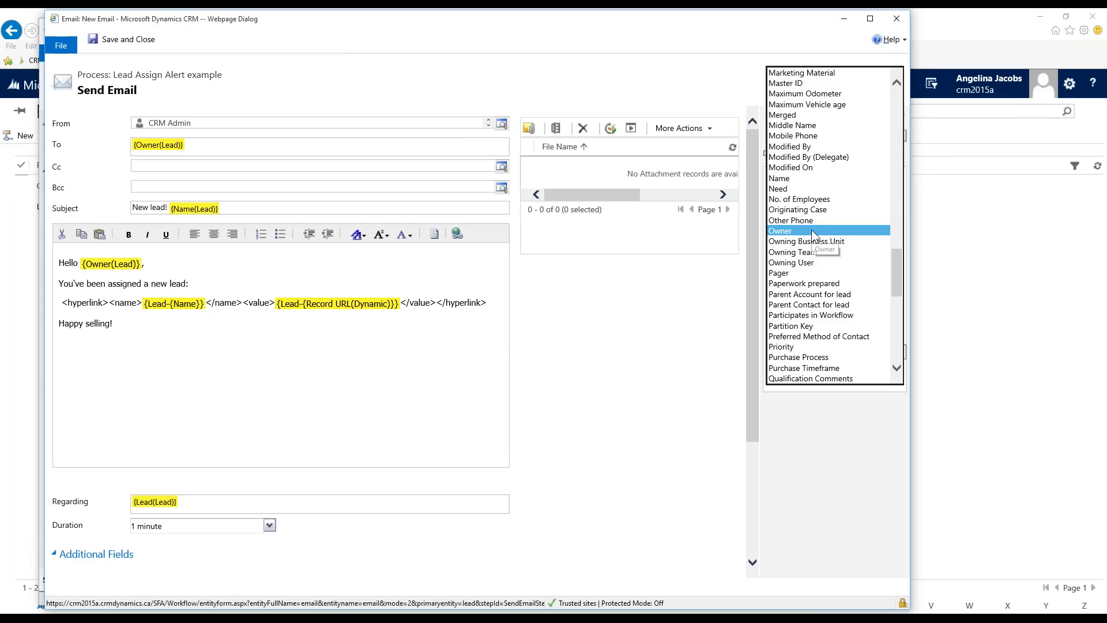
click(816, 146)
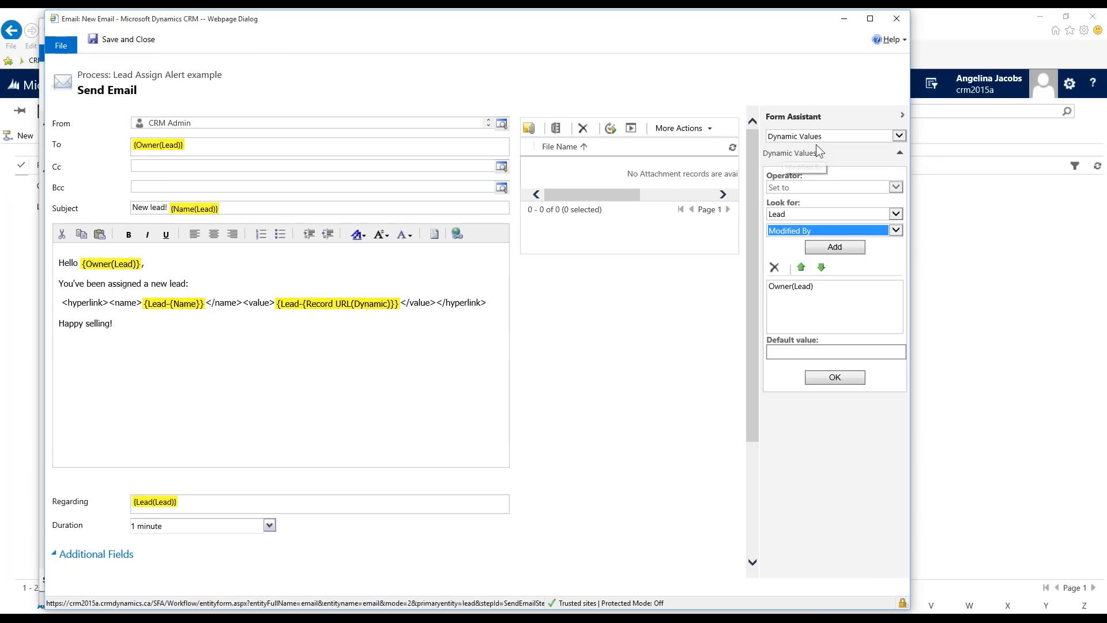
click(840, 248)
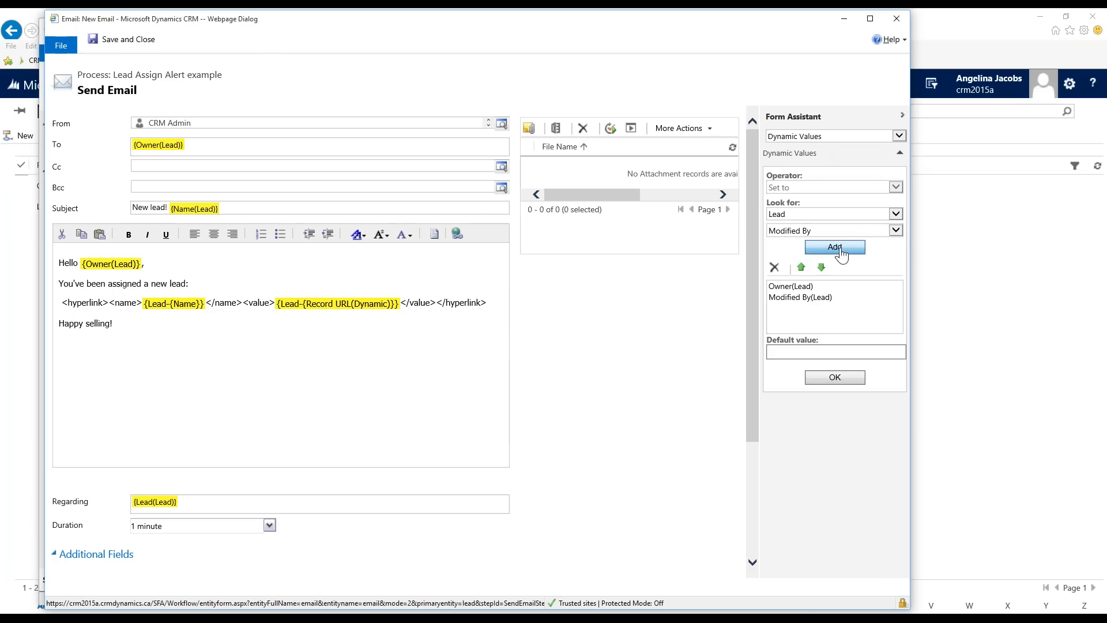
click(812, 288)
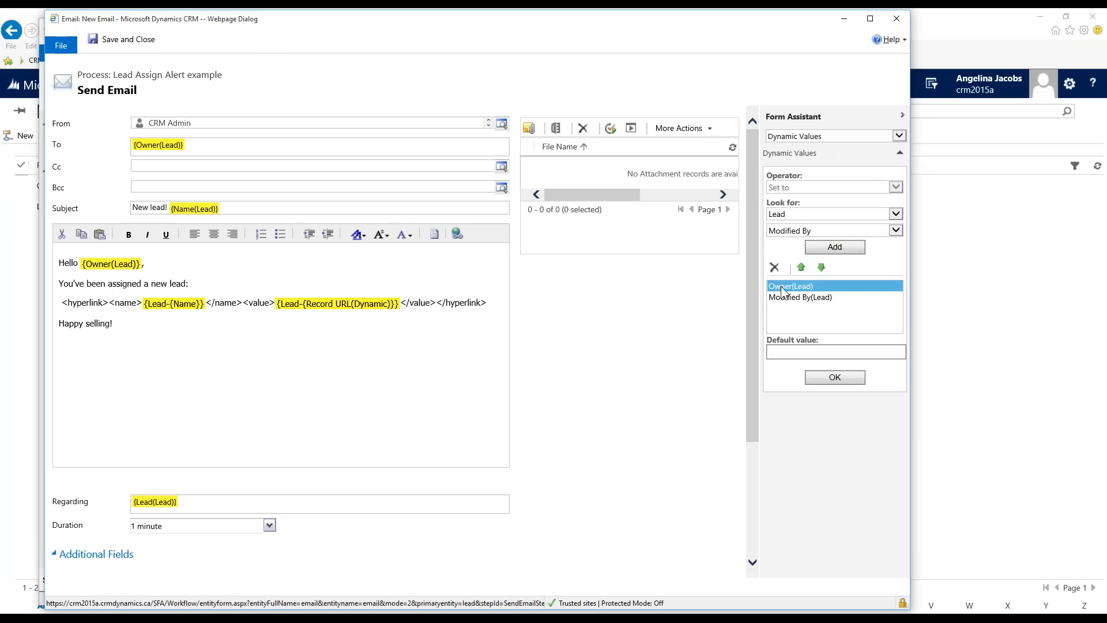
click(774, 267)
click(805, 286)
click(836, 380)
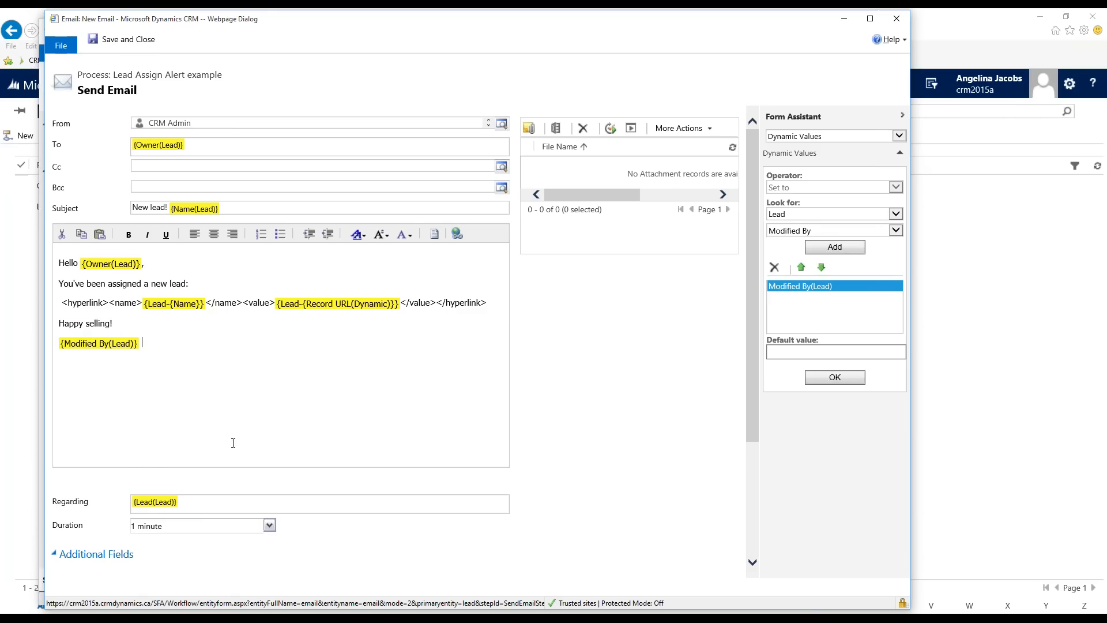
- Check the email's additional fields, including delivery priority and delivery attempts, and save and close the email without sending an error report
scroll(246, 330, down, 5)
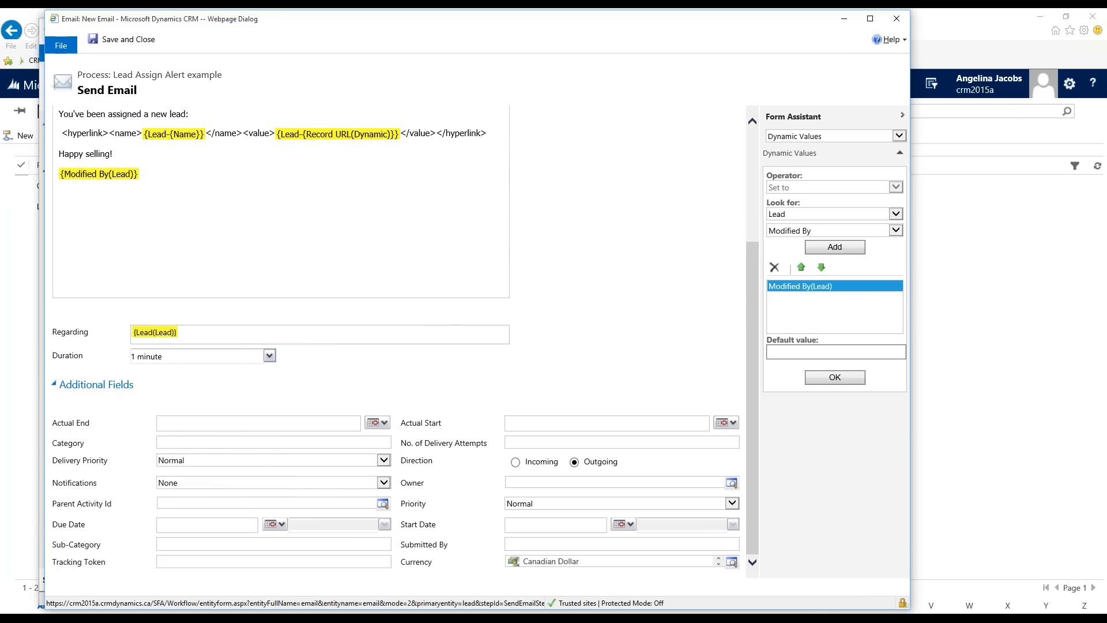
click(352, 460)
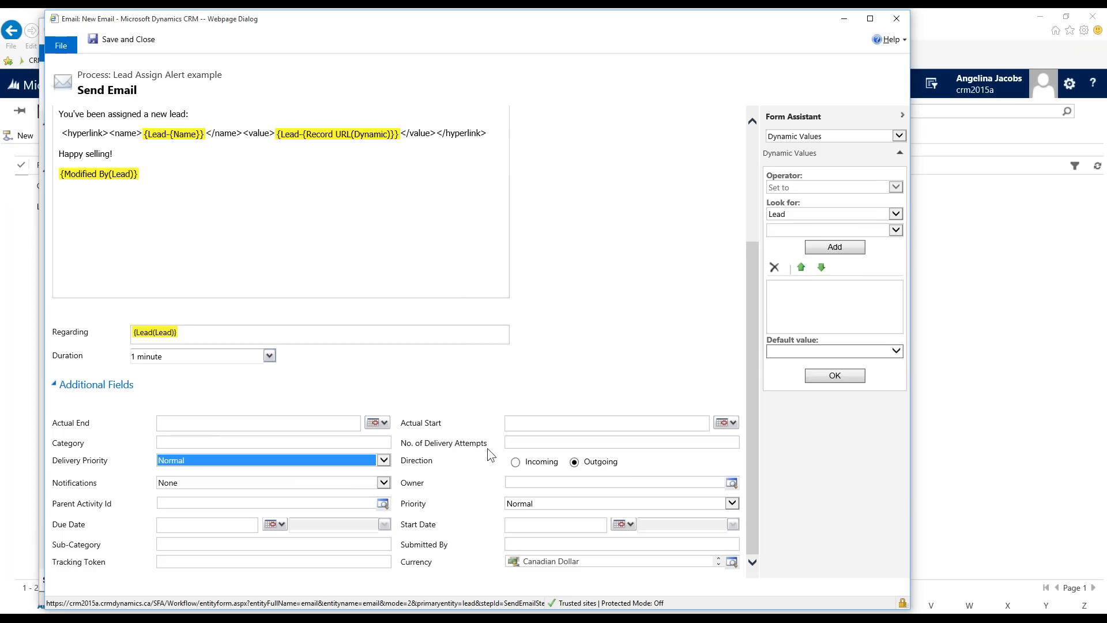
click(529, 443)
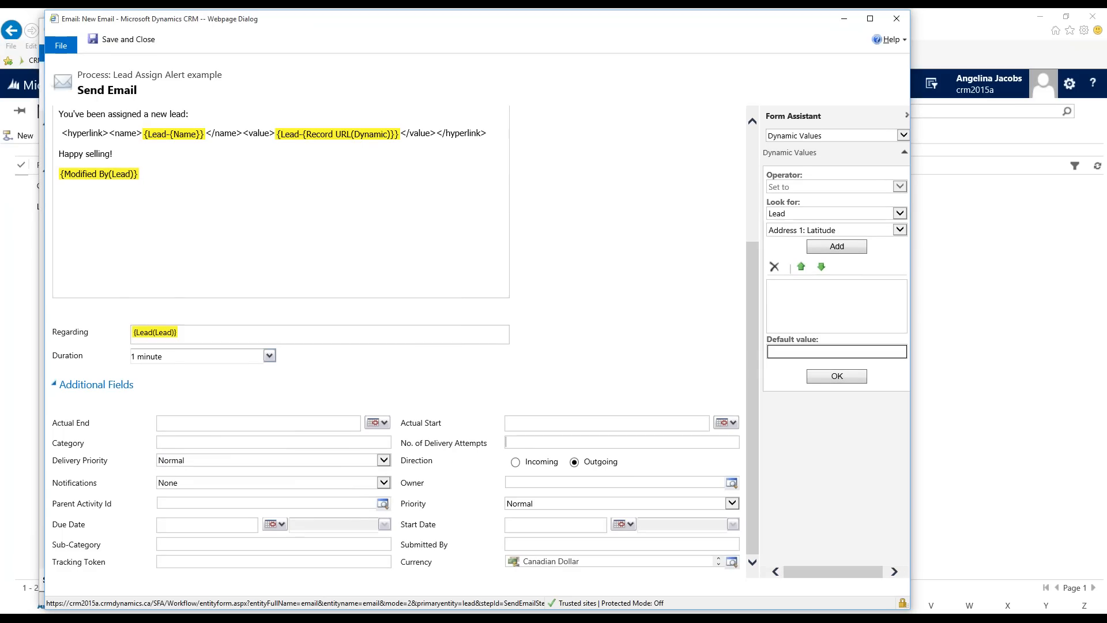
scroll(395, 346, up, 3)
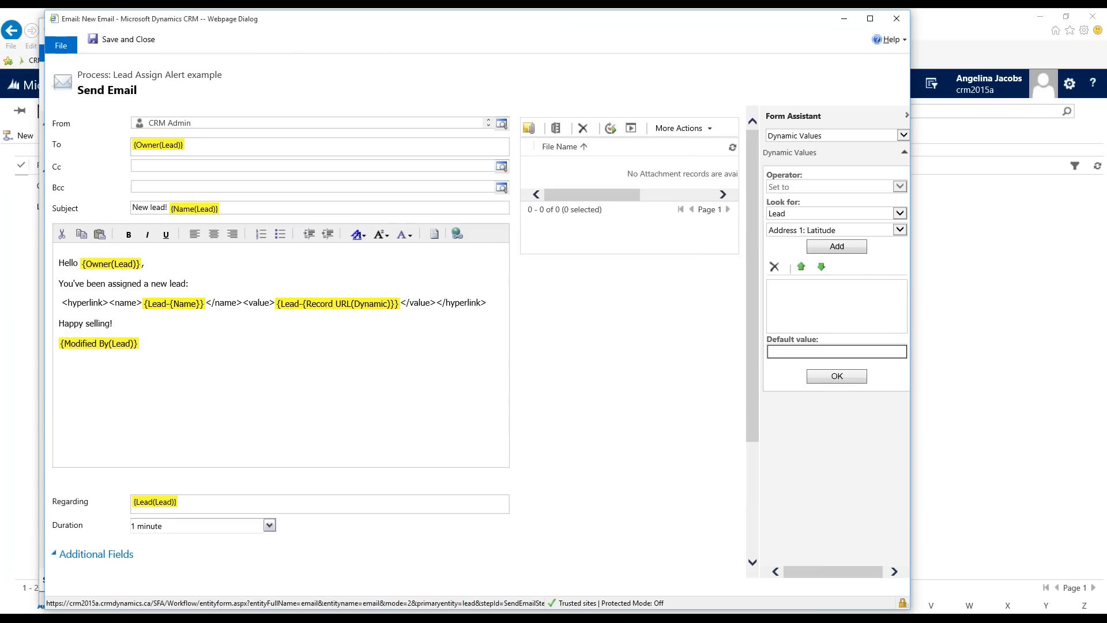
click(120, 45)
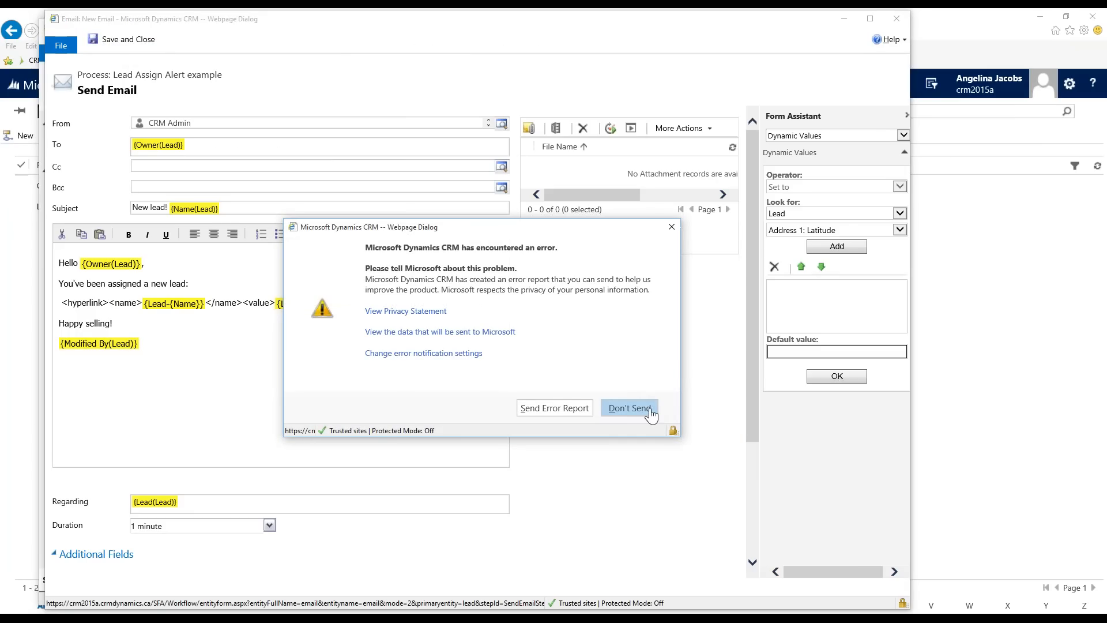
click(650, 411)
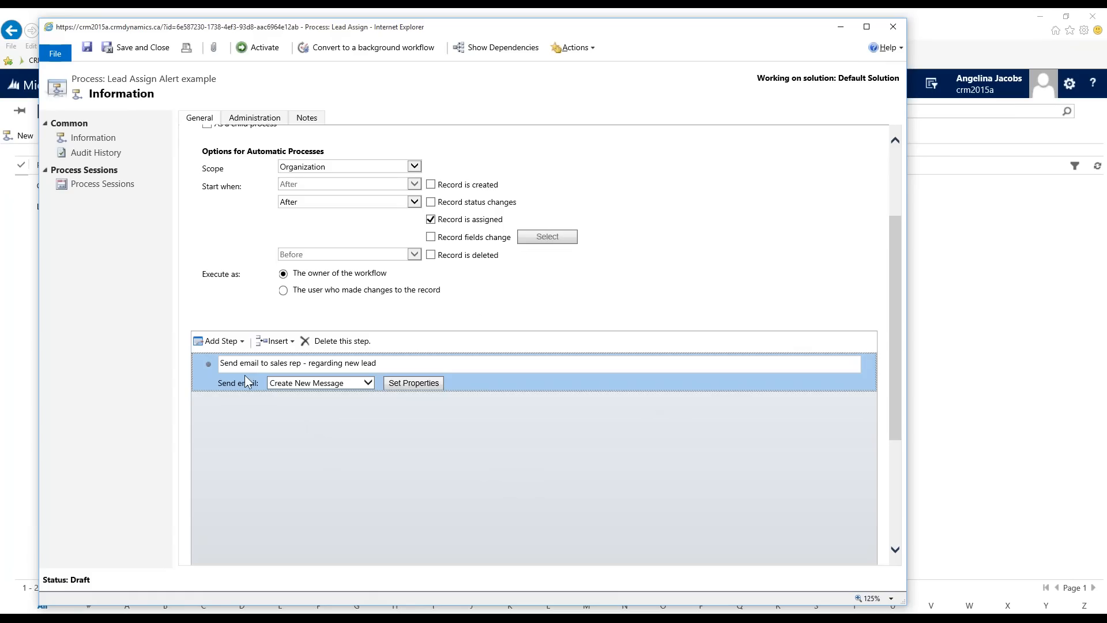
- Add a Stop Workflow step after the email step and enter "Stop" as its description
click(235, 343)
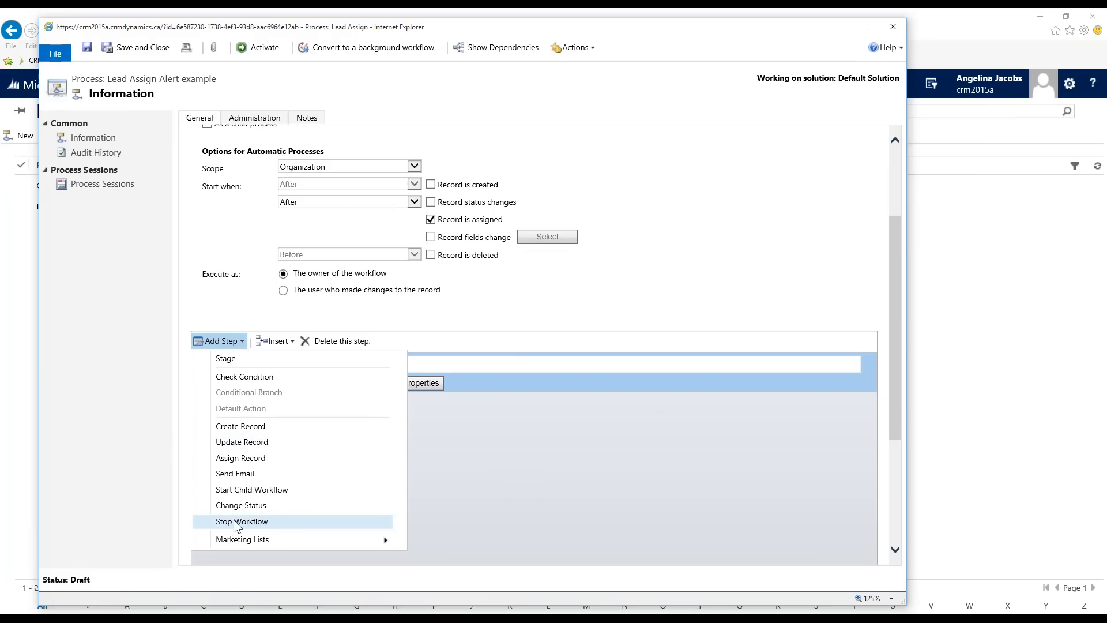
click(264, 522)
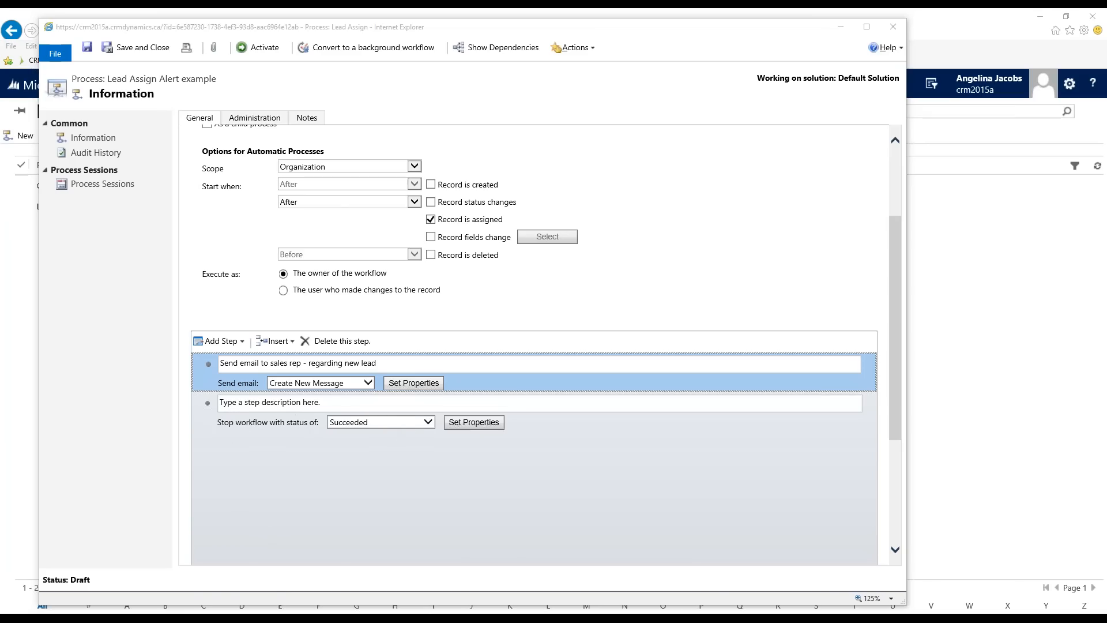
click(300, 402)
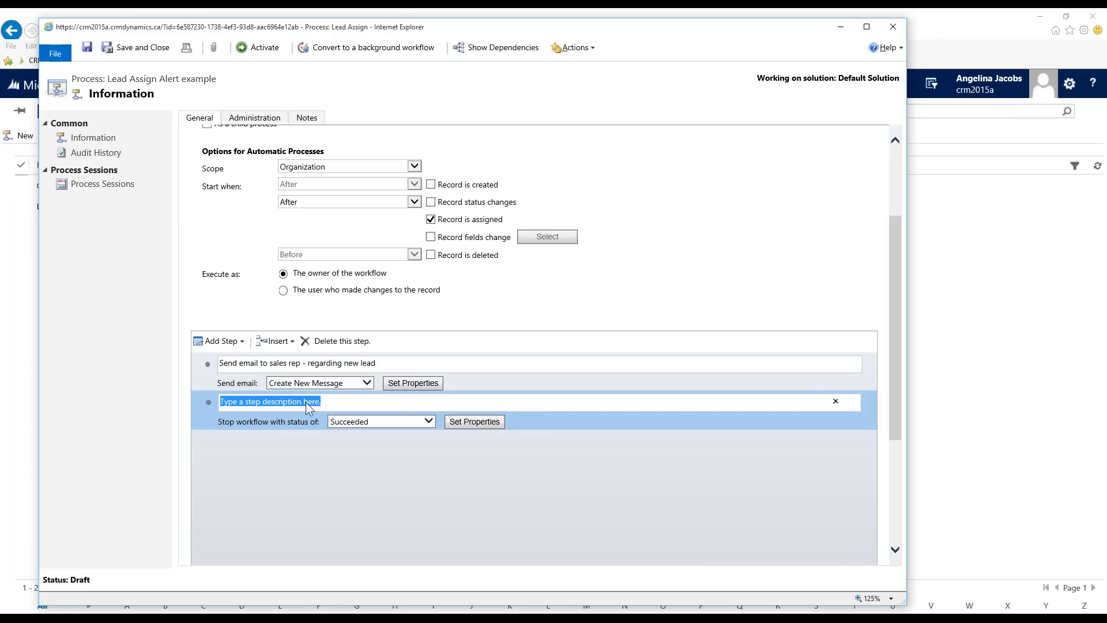
text(Stop)
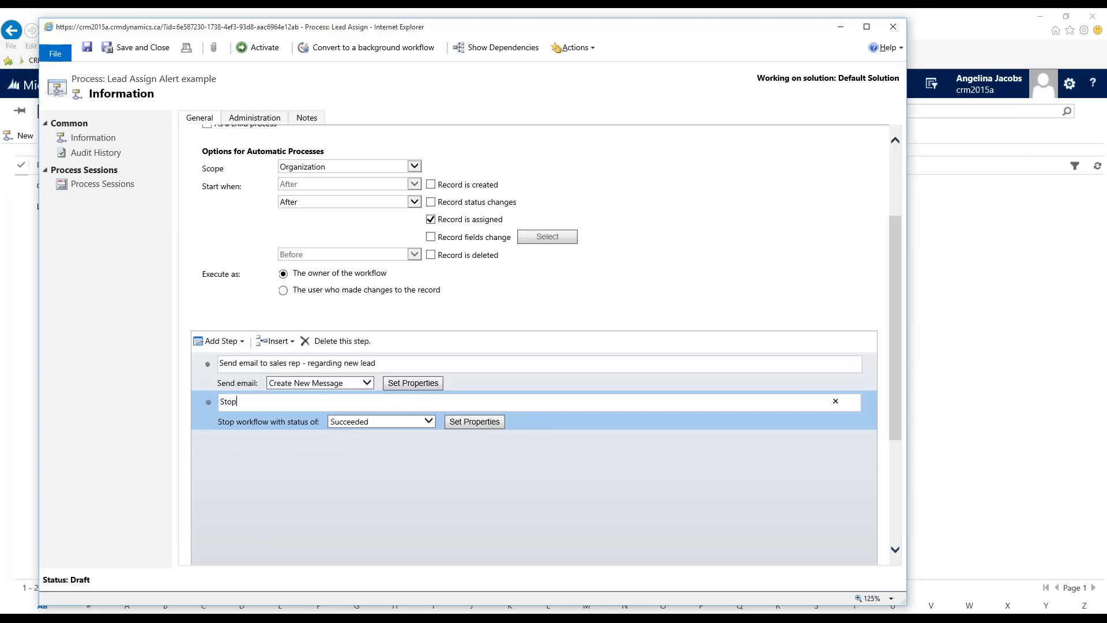
- Complete the stop step's description as "Stop workflow as succeeded" and save the workflow
text( workflow as succeeded)
scroll(671, 326, up, 3)
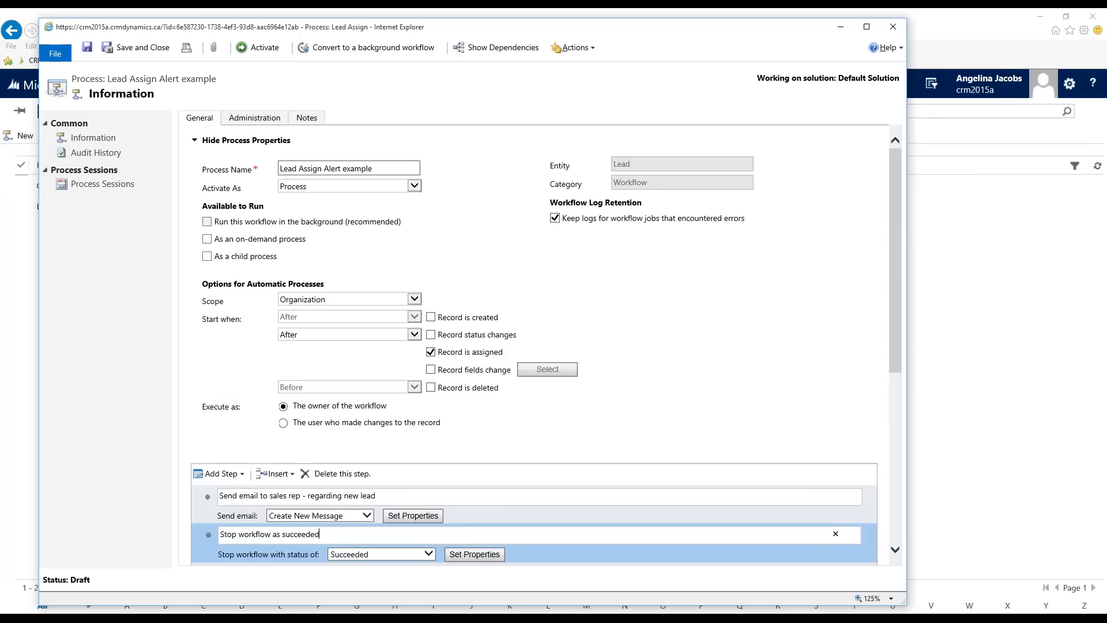
click(87, 50)
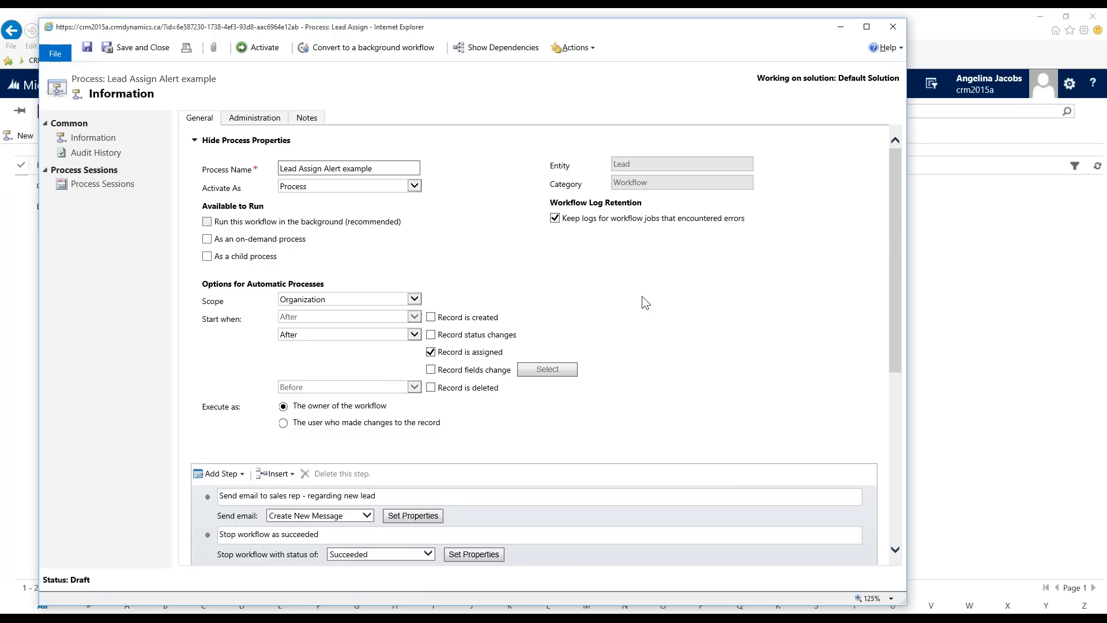
- Review the workflow's trigger options and steps, activate the process, and close its window
scroll(642, 296, down, 3)
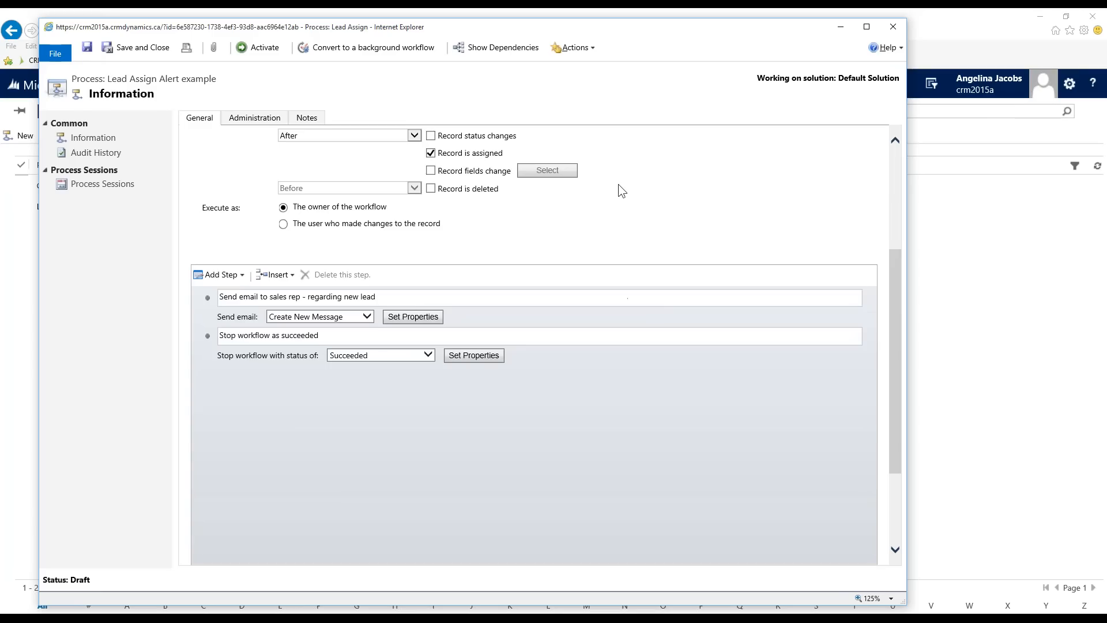
scroll(619, 185, up, 3)
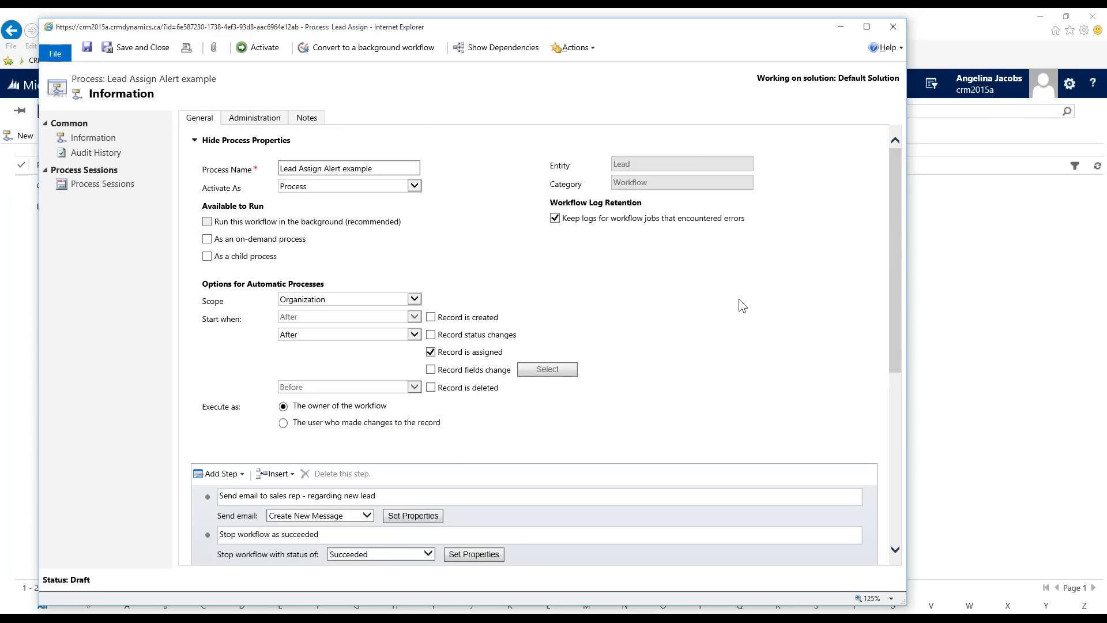
scroll(531, 218, down, 2)
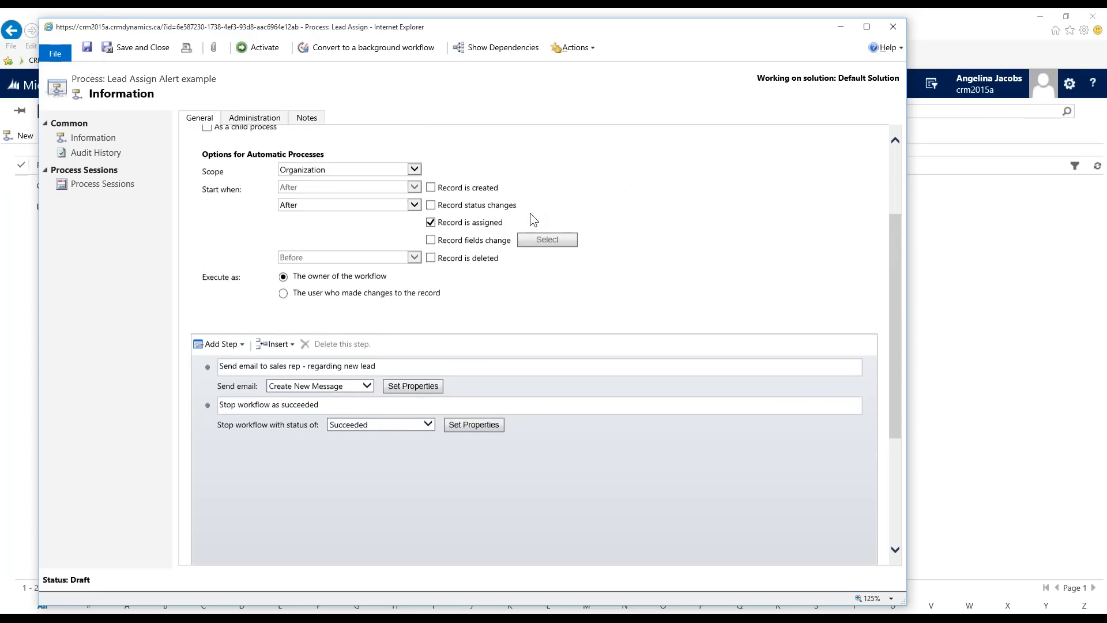
scroll(576, 299, up, 2)
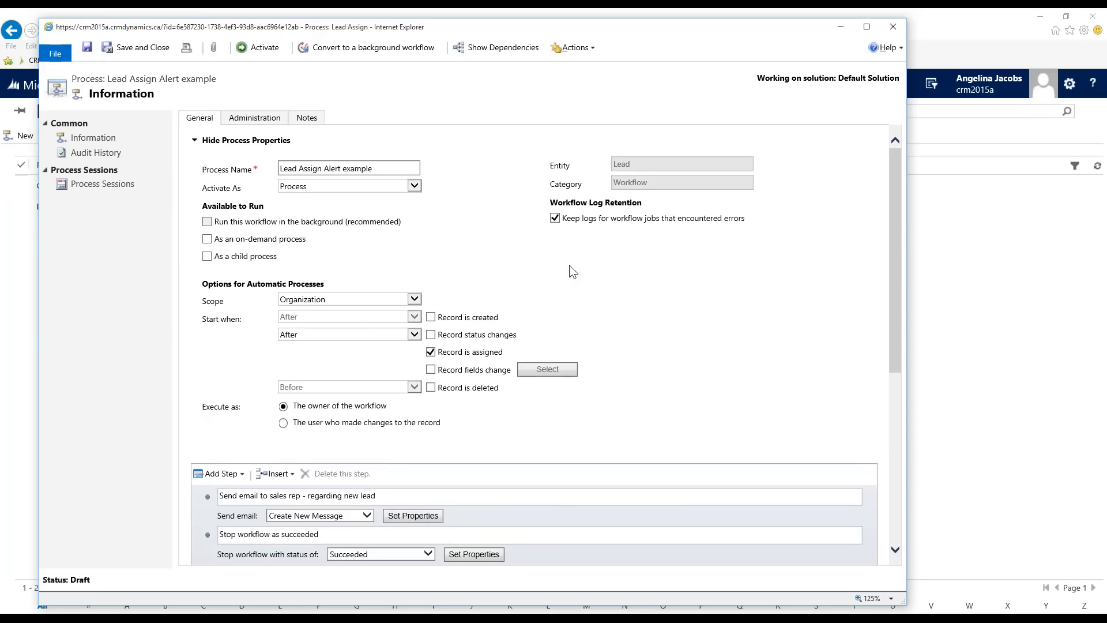
click(265, 49)
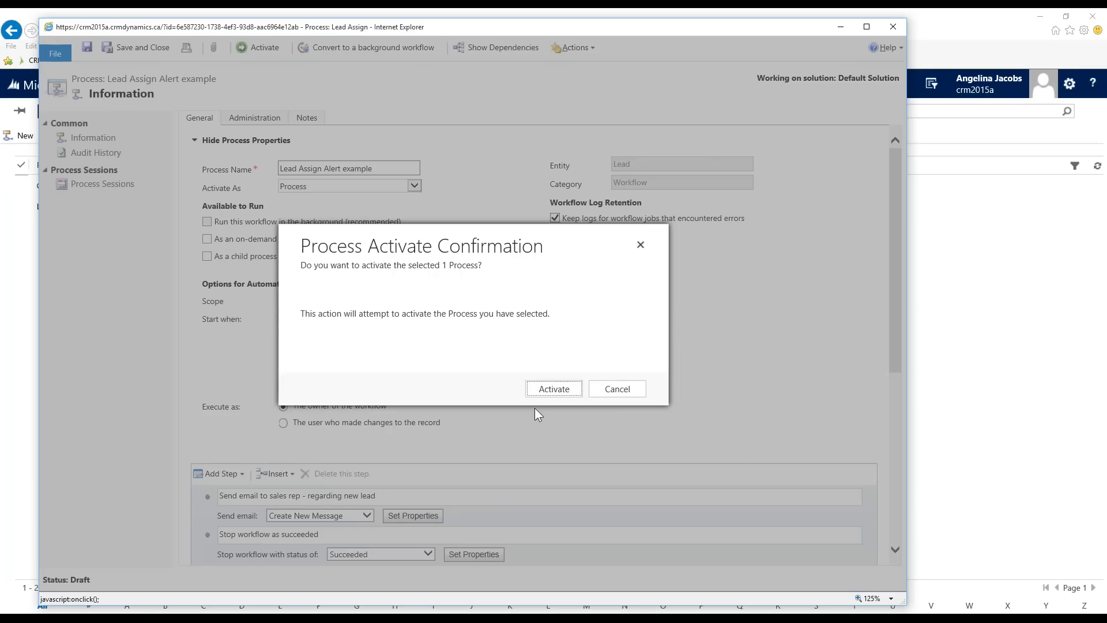
click(564, 393)
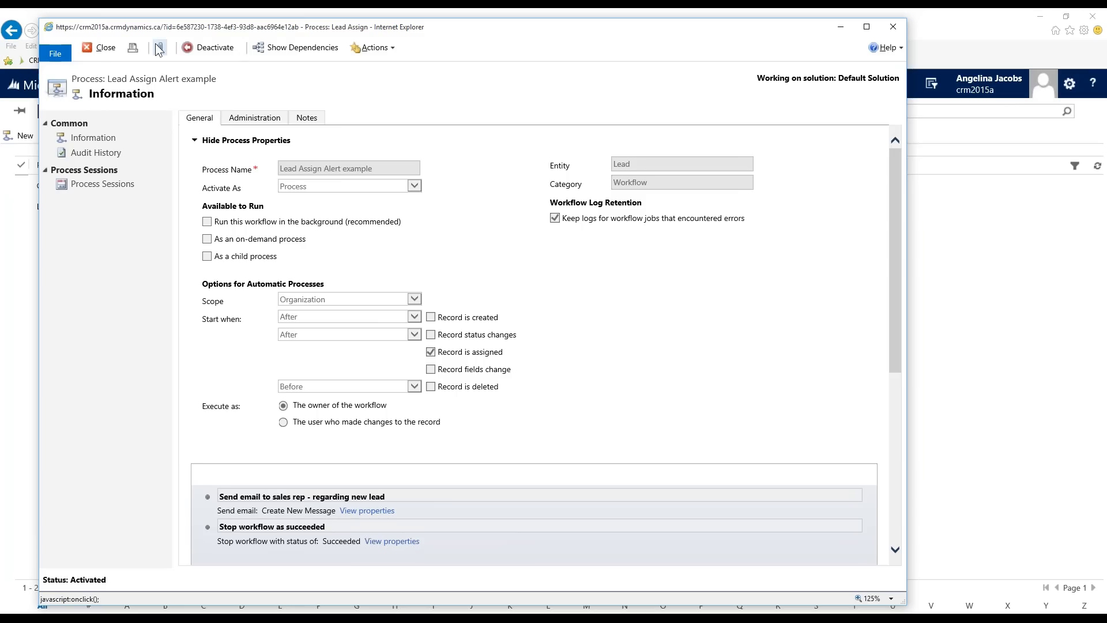
click(91, 51)
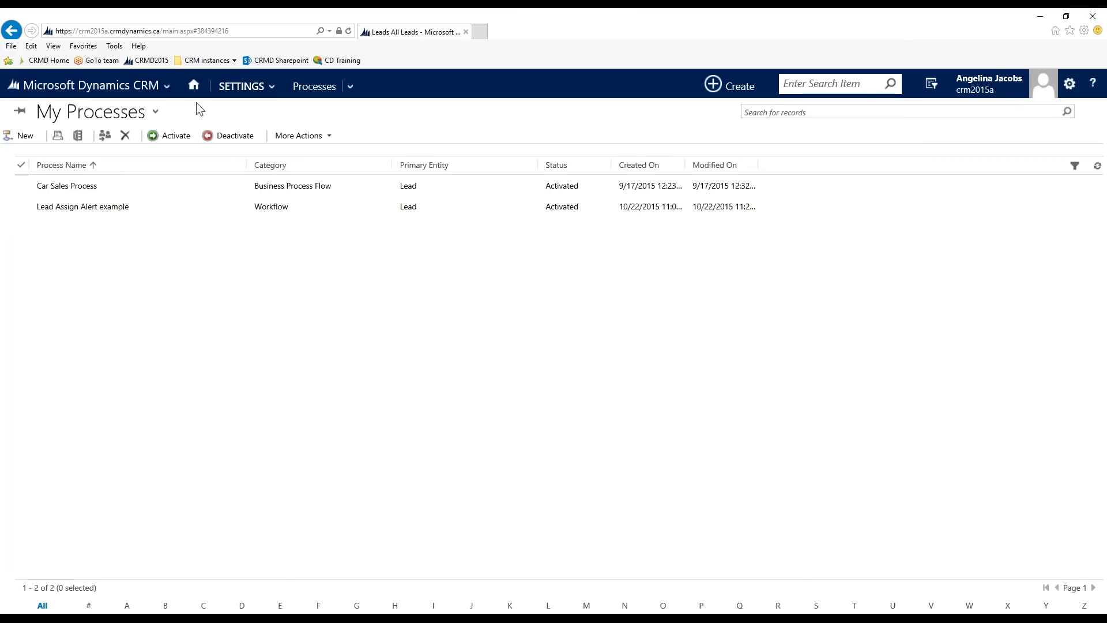
- Go to the Sales area's All Leads list and open the Contacted 10/20/2013 lead between two Qualified ones owned by the same rep
click(166, 87)
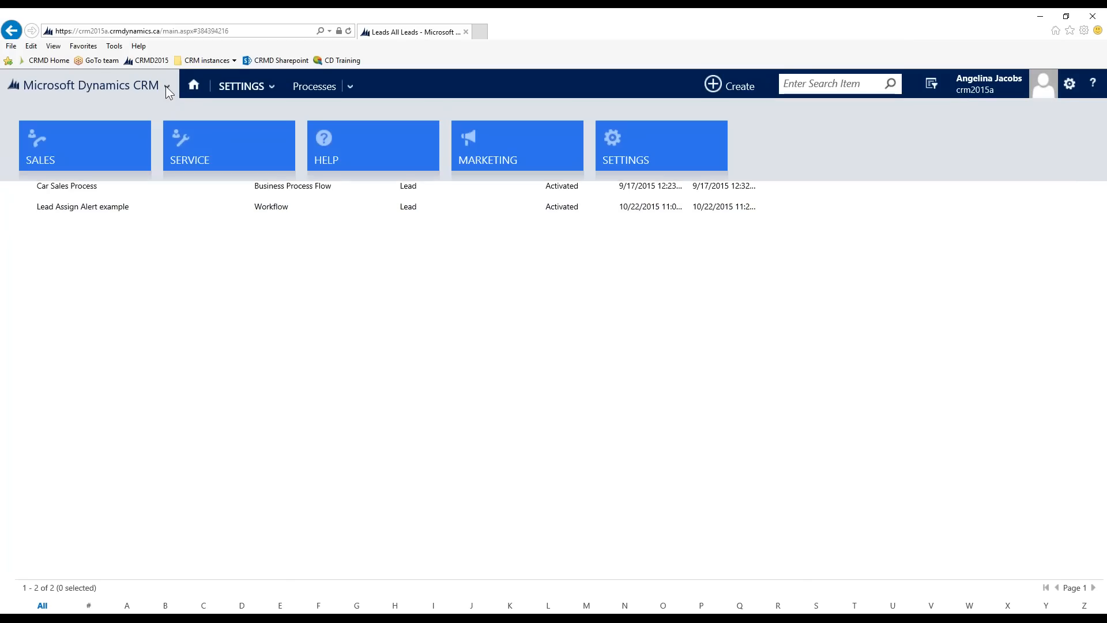
click(123, 133)
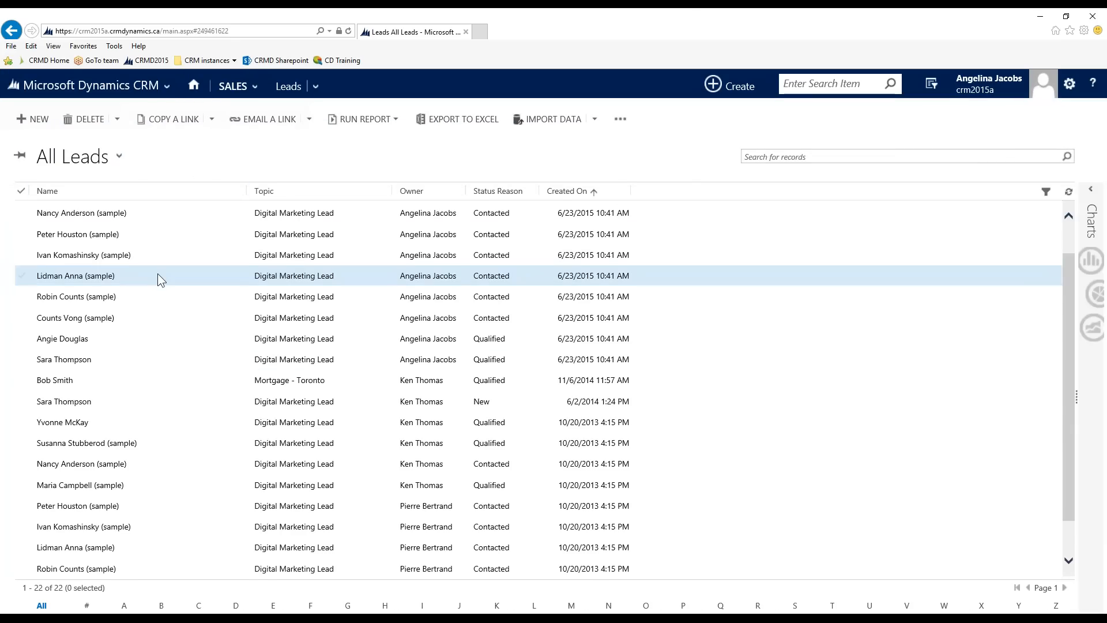
scroll(159, 280, down, 2)
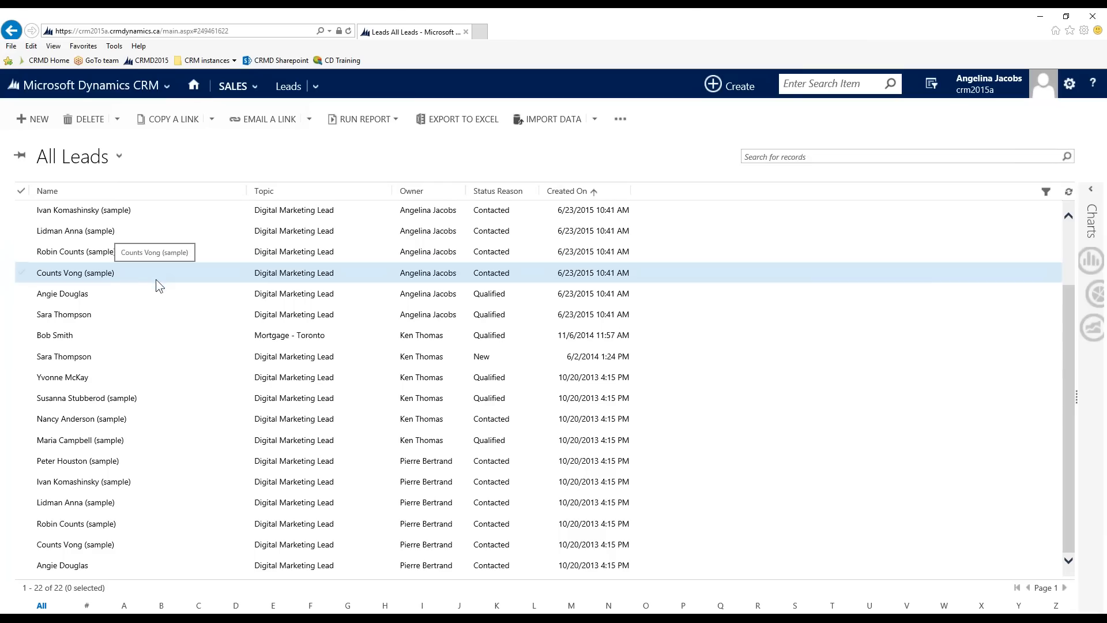
double_click(164, 420)
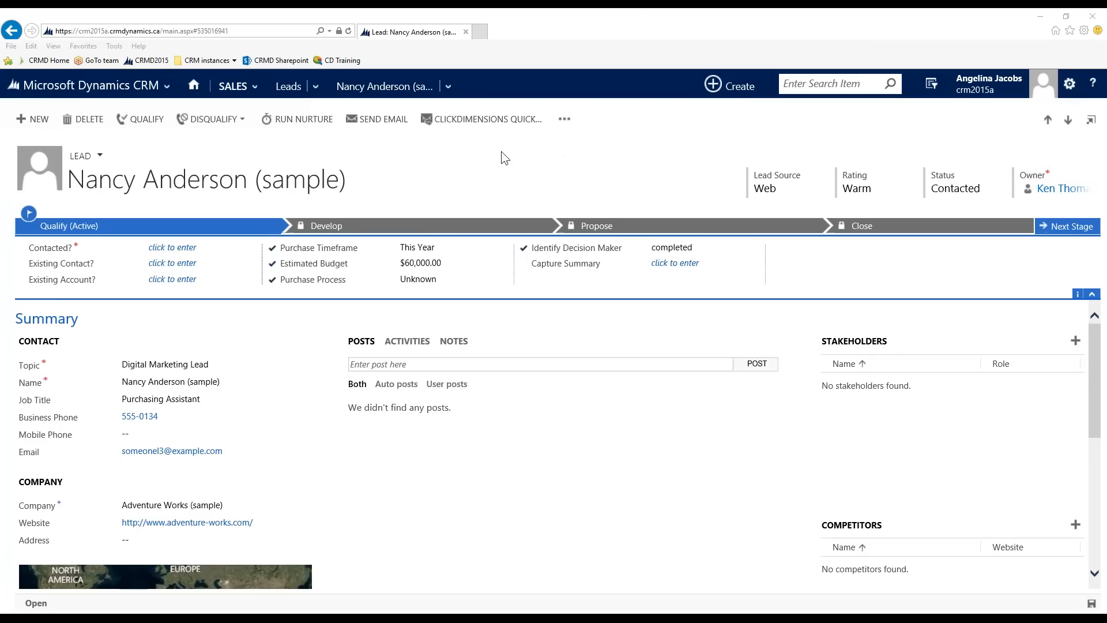
- Assign the open lead to yourself using the Assign to me option
click(566, 120)
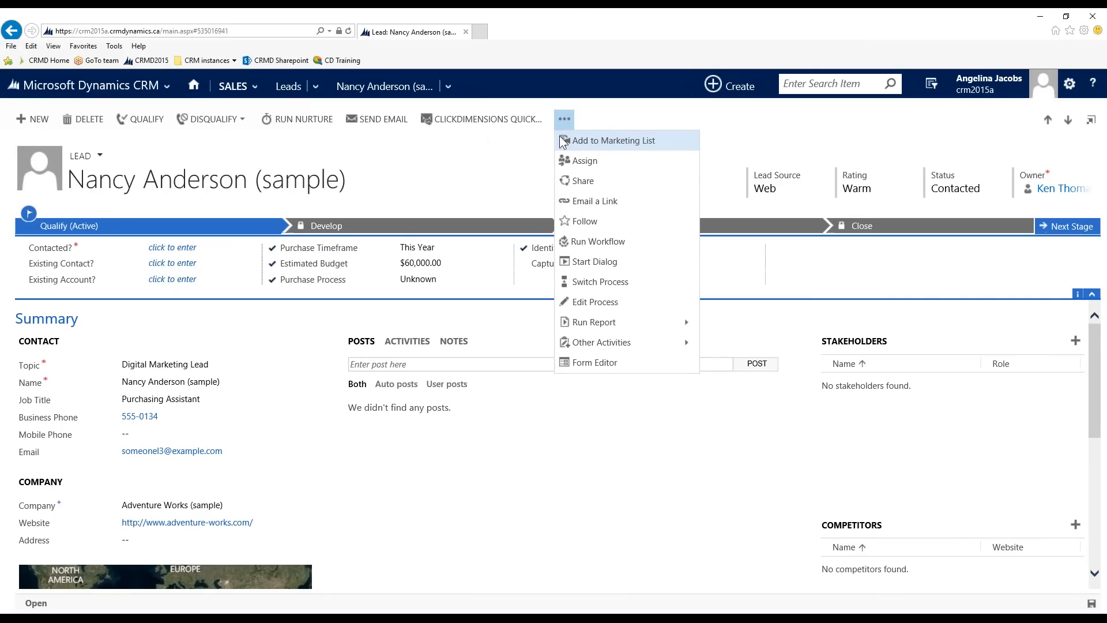
click(582, 161)
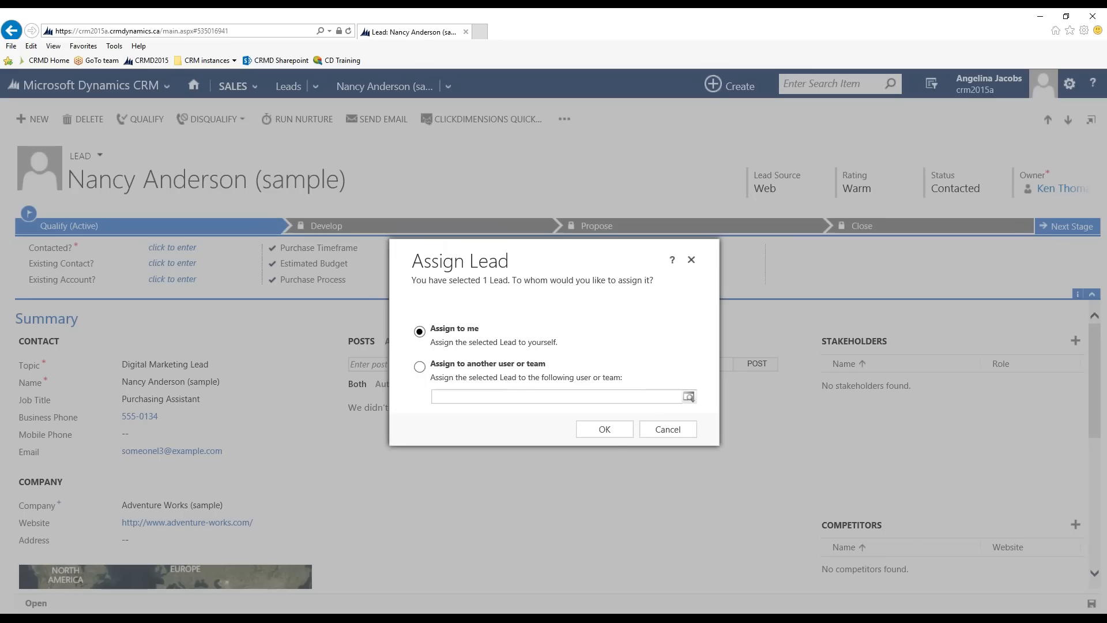
click(601, 431)
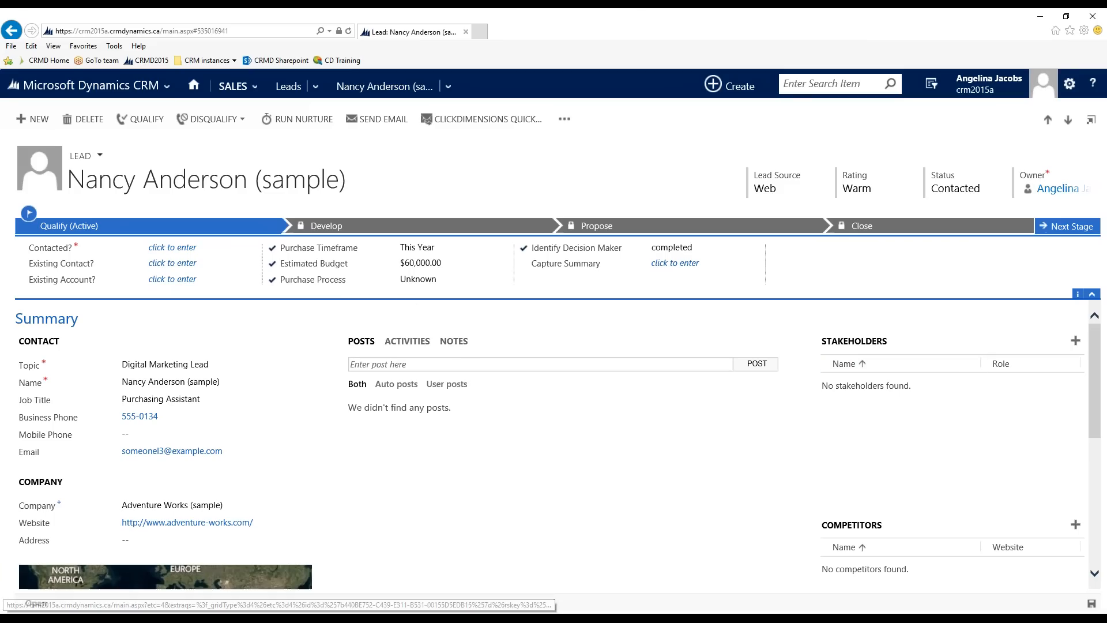
- Open the new lead email from the lead's activities and examine the recipient name in the greeting and the signature
click(407, 342)
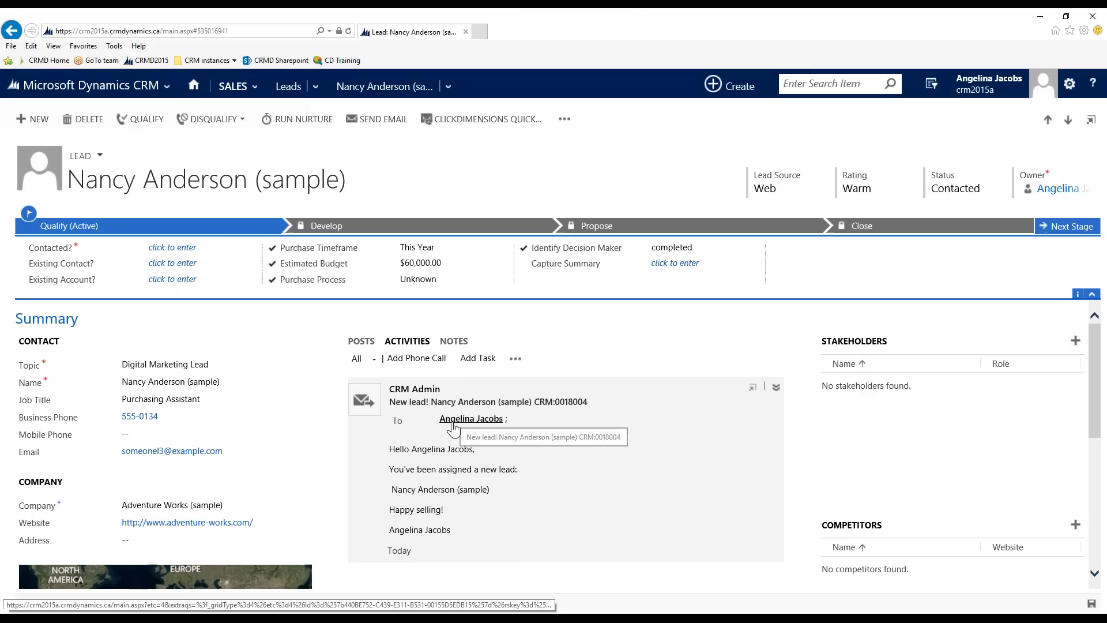
click(364, 402)
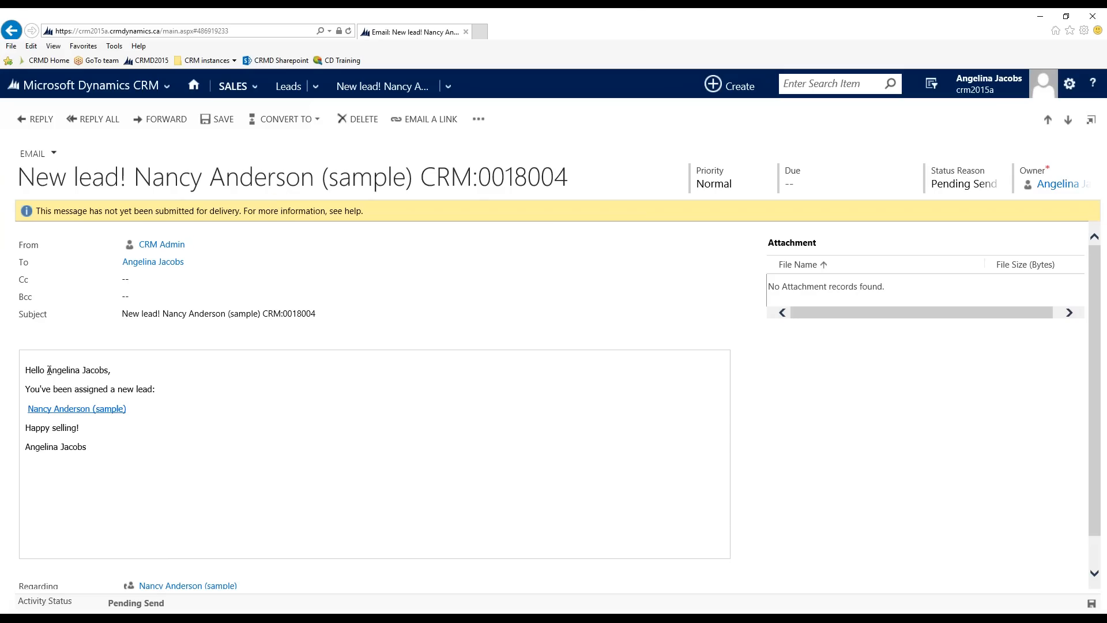
drag(47, 372, 106, 372)
click(108, 370)
drag(89, 449, 35, 446)
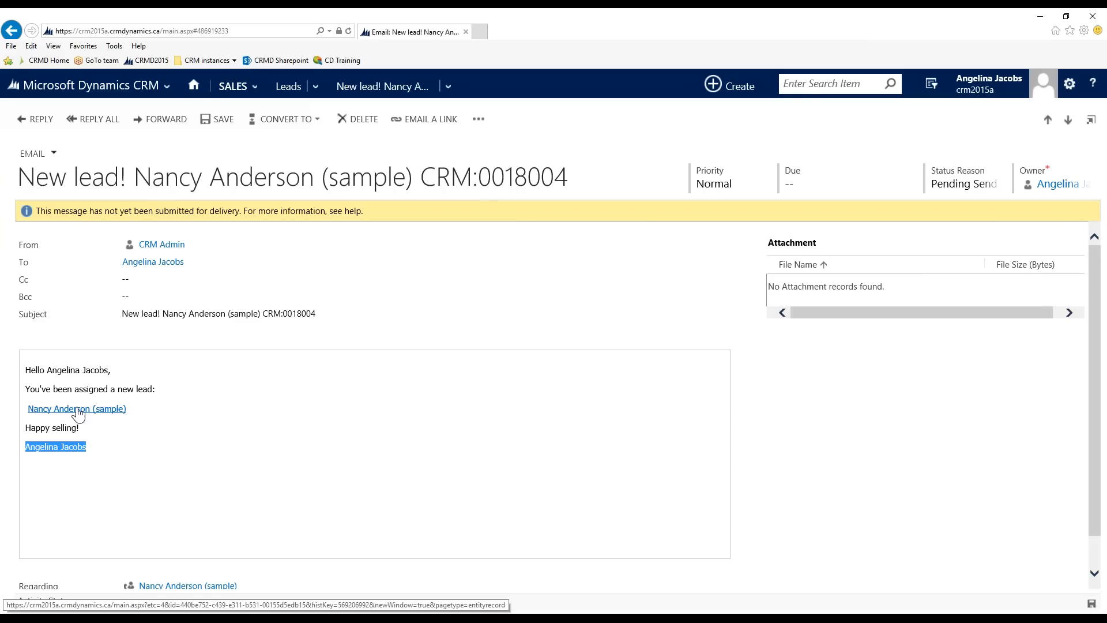
- Follow the lead hyperlink in the email body to check the record it opens, and return to the email
click(78, 411)
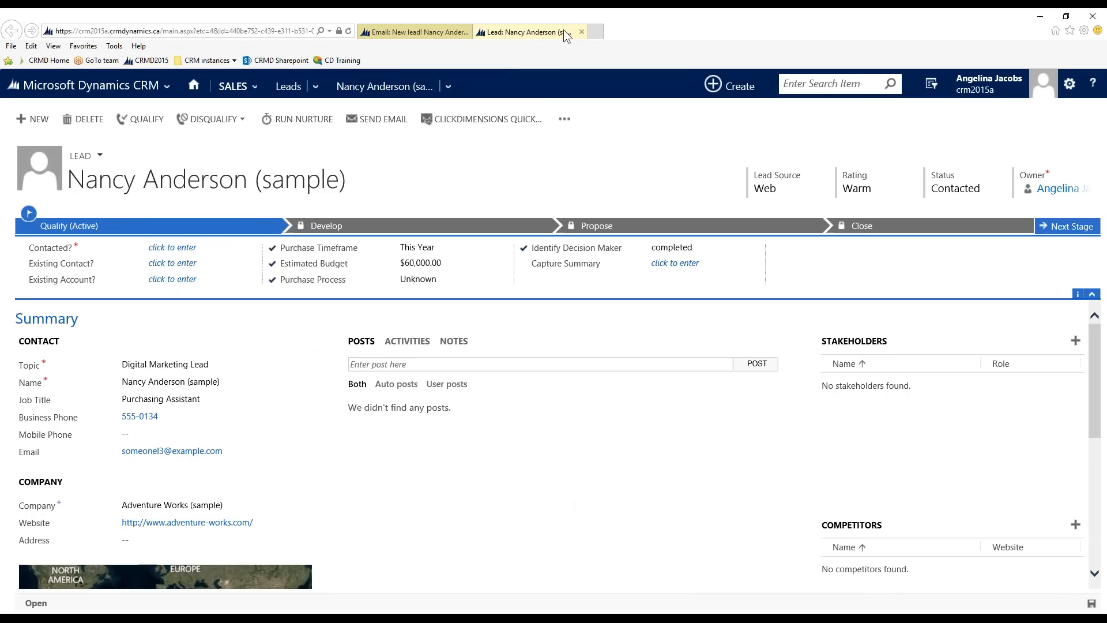
click(427, 30)
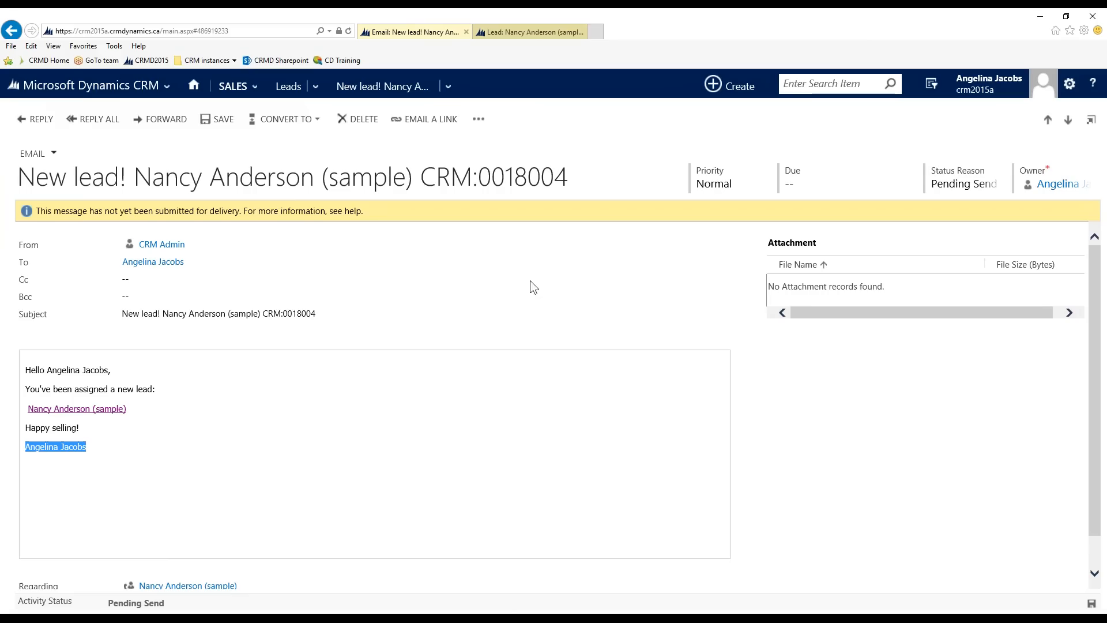
click(144, 415)
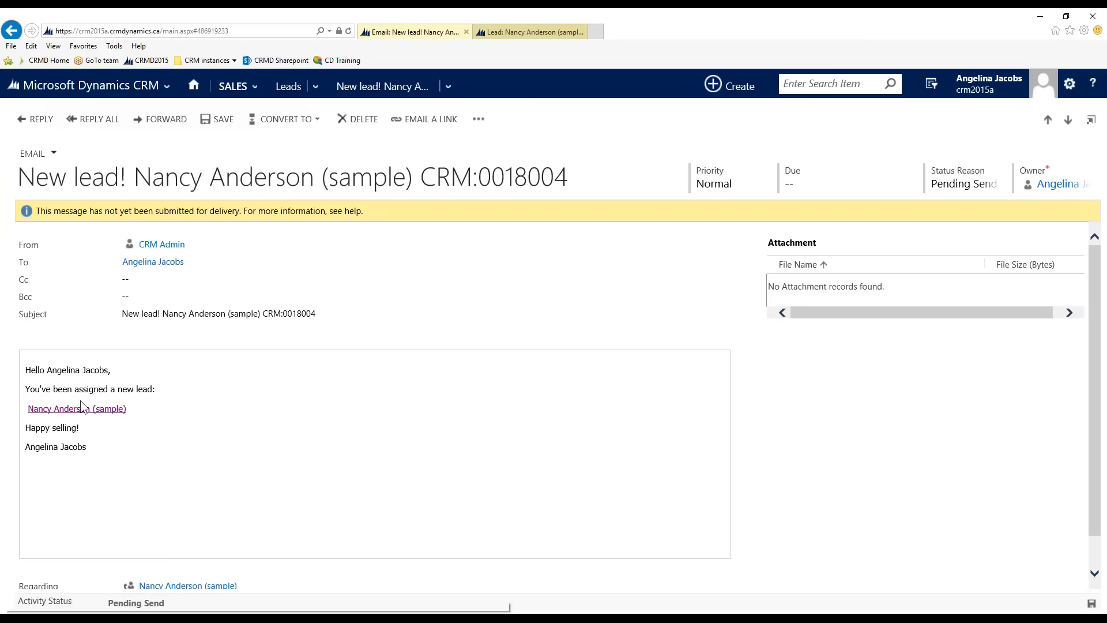